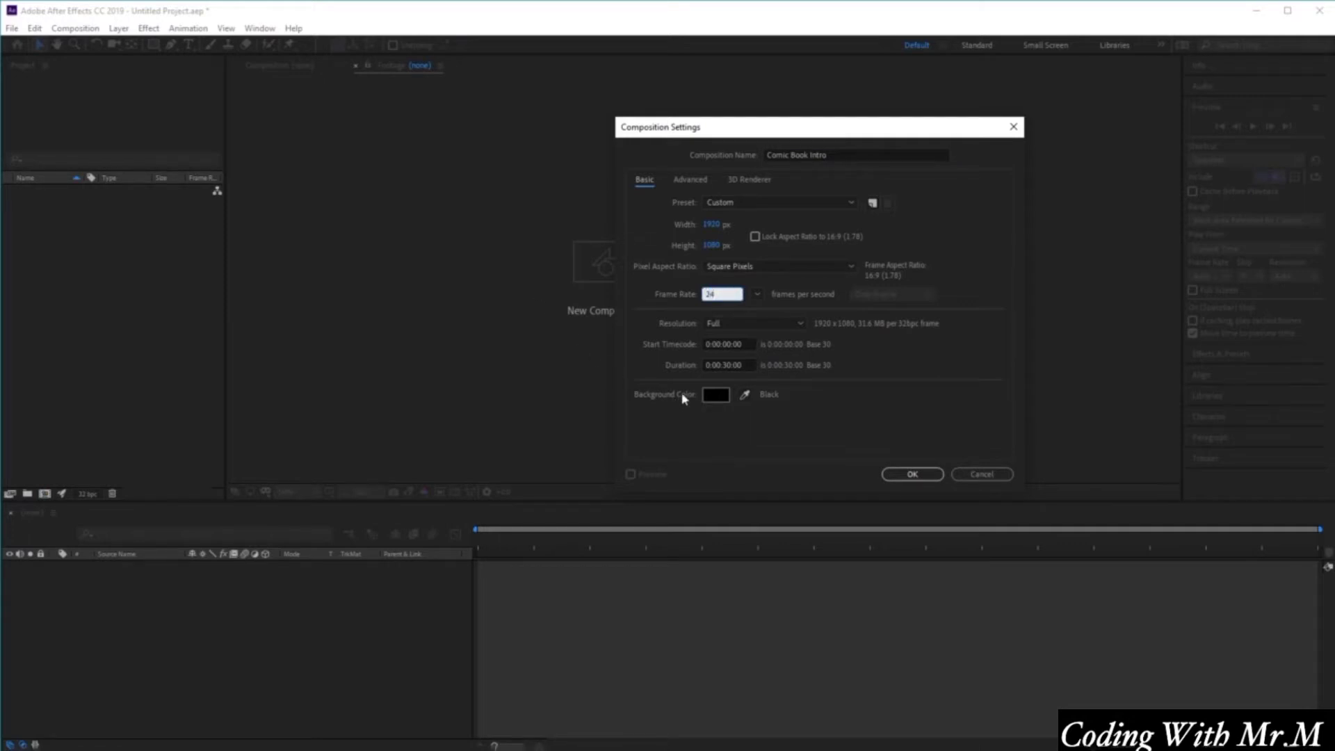
Set the Comic Book Intro composition's duration to 15 seconds and create the composition.
click(727, 364)
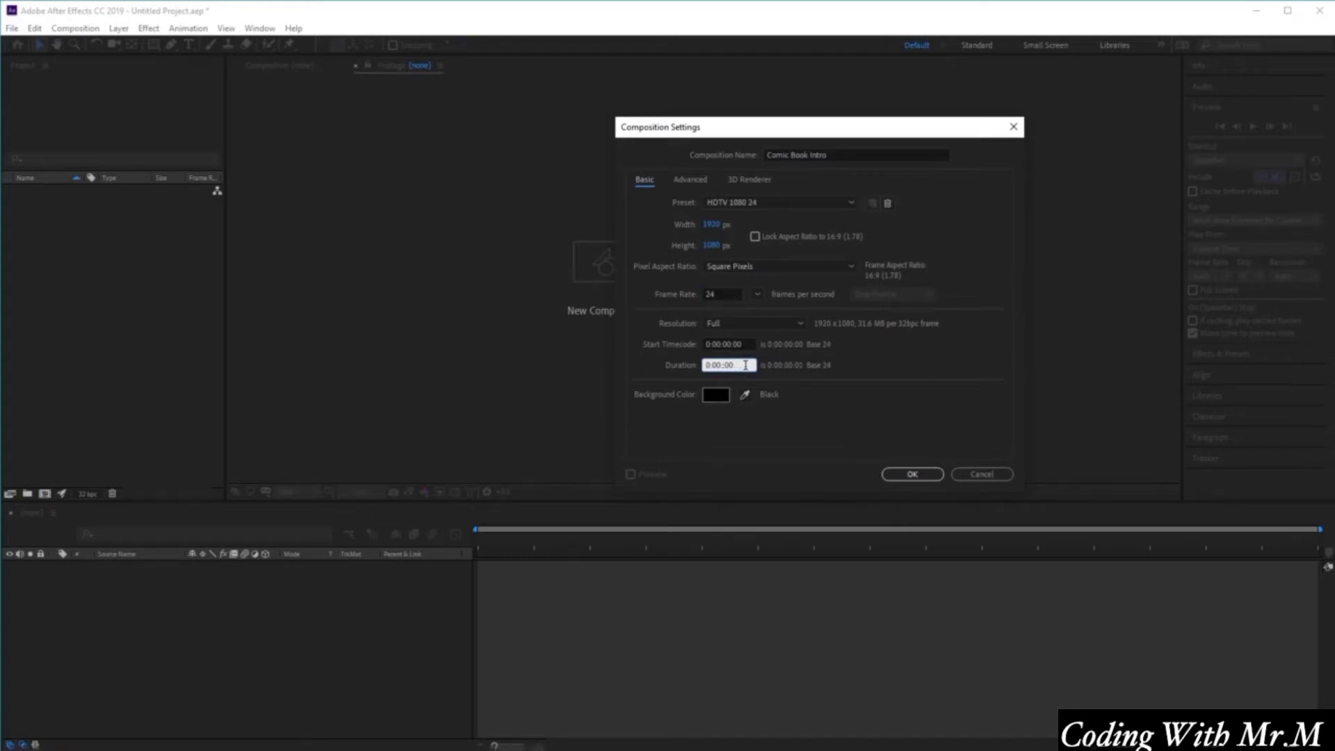
text(15:)
click(912, 475)
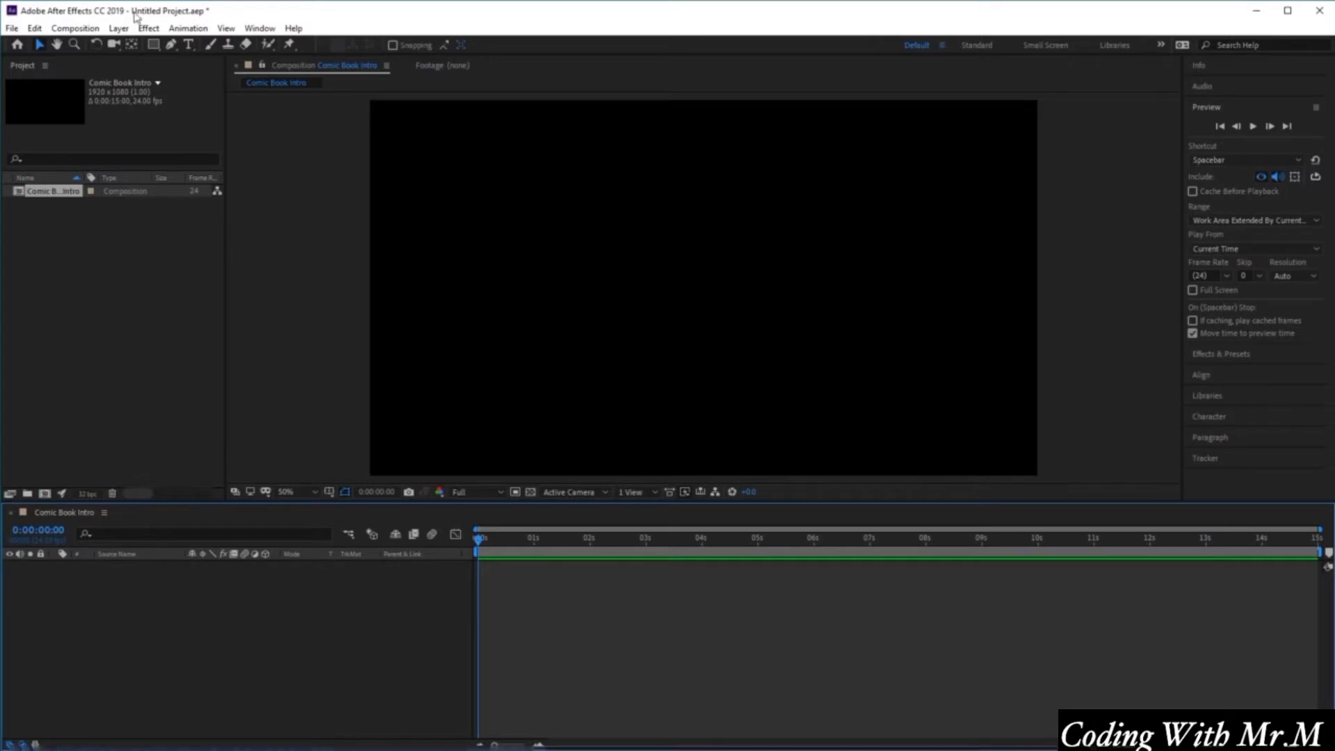
Create a new full-size solid layer named BG with a dark colour.
click(119, 28)
mouse_move(136, 50)
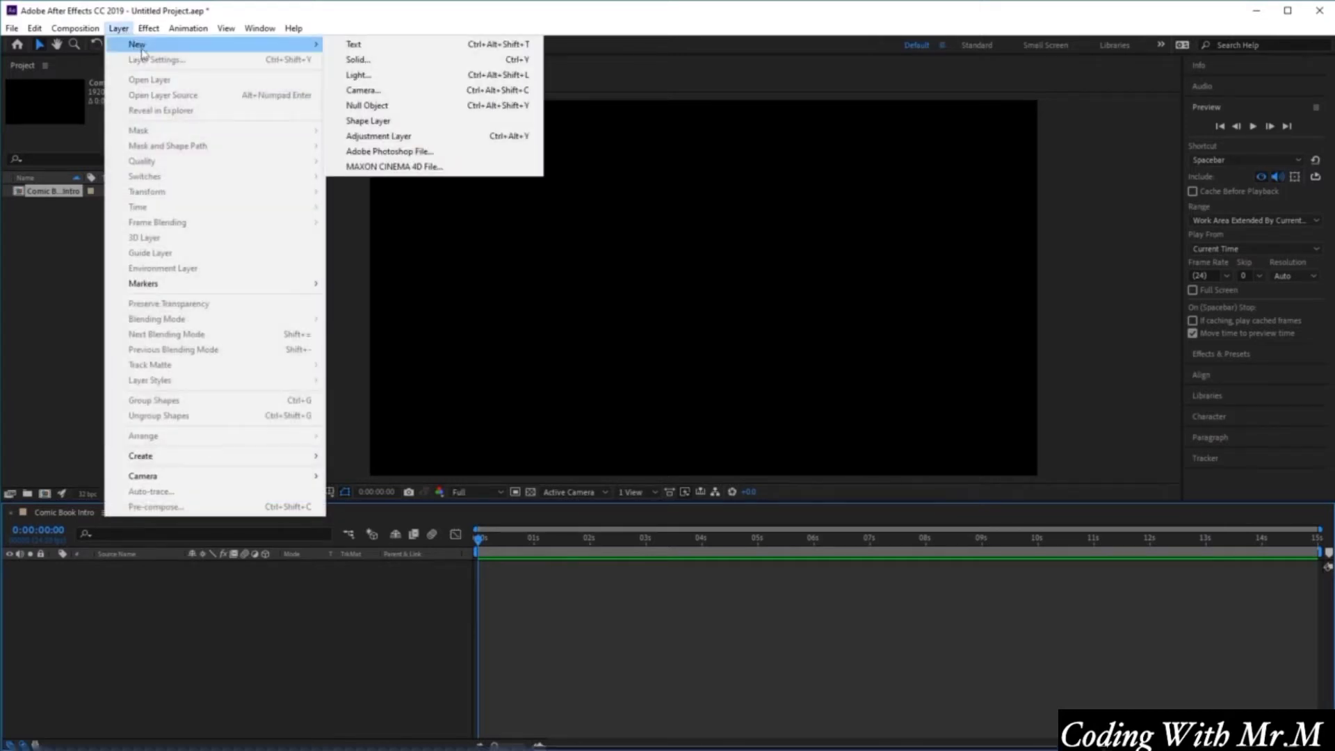
click(422, 61)
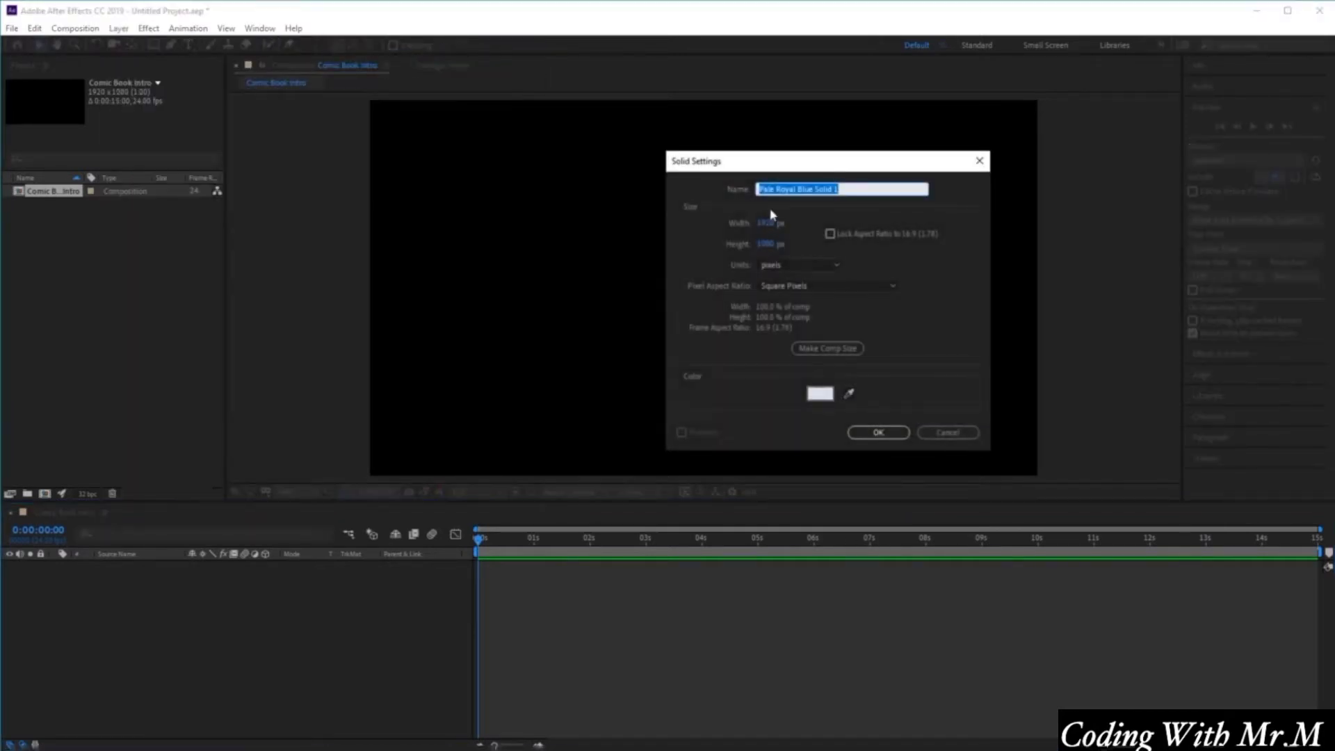
text(BG)
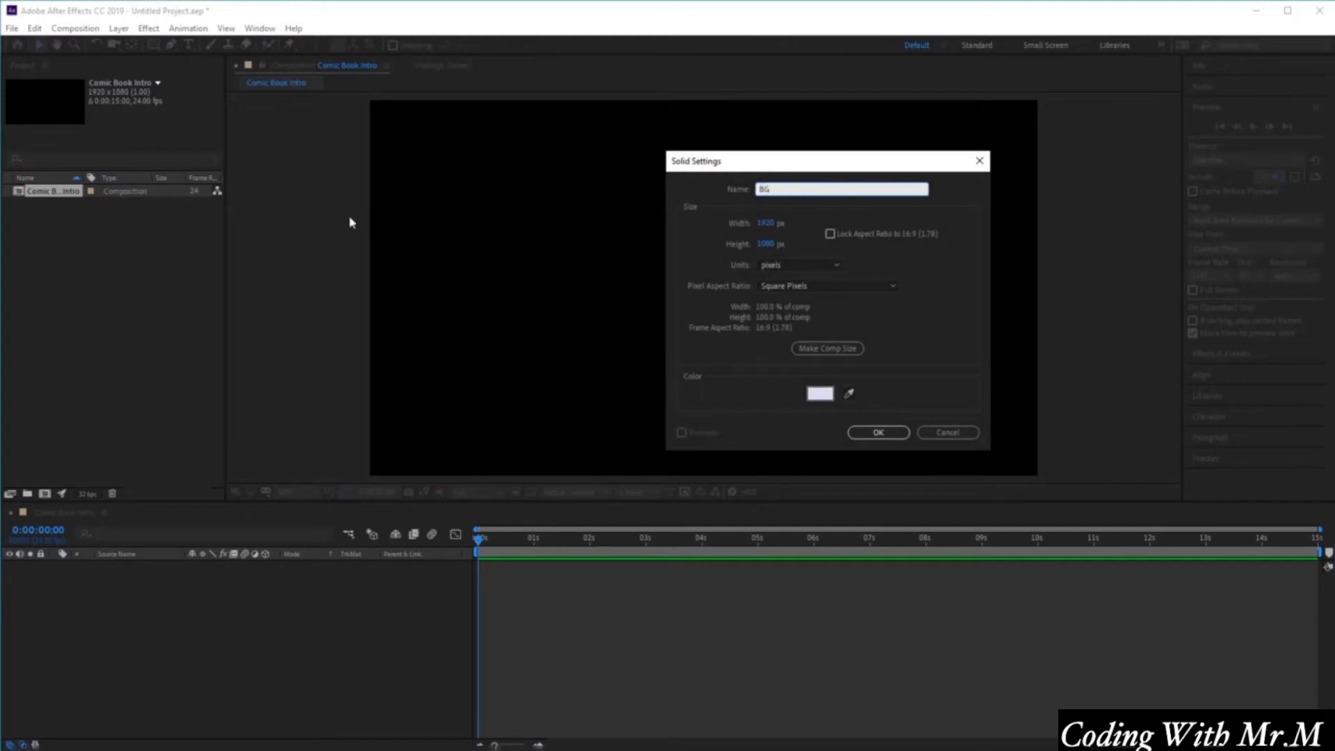
click(820, 394)
click(1131, 429)
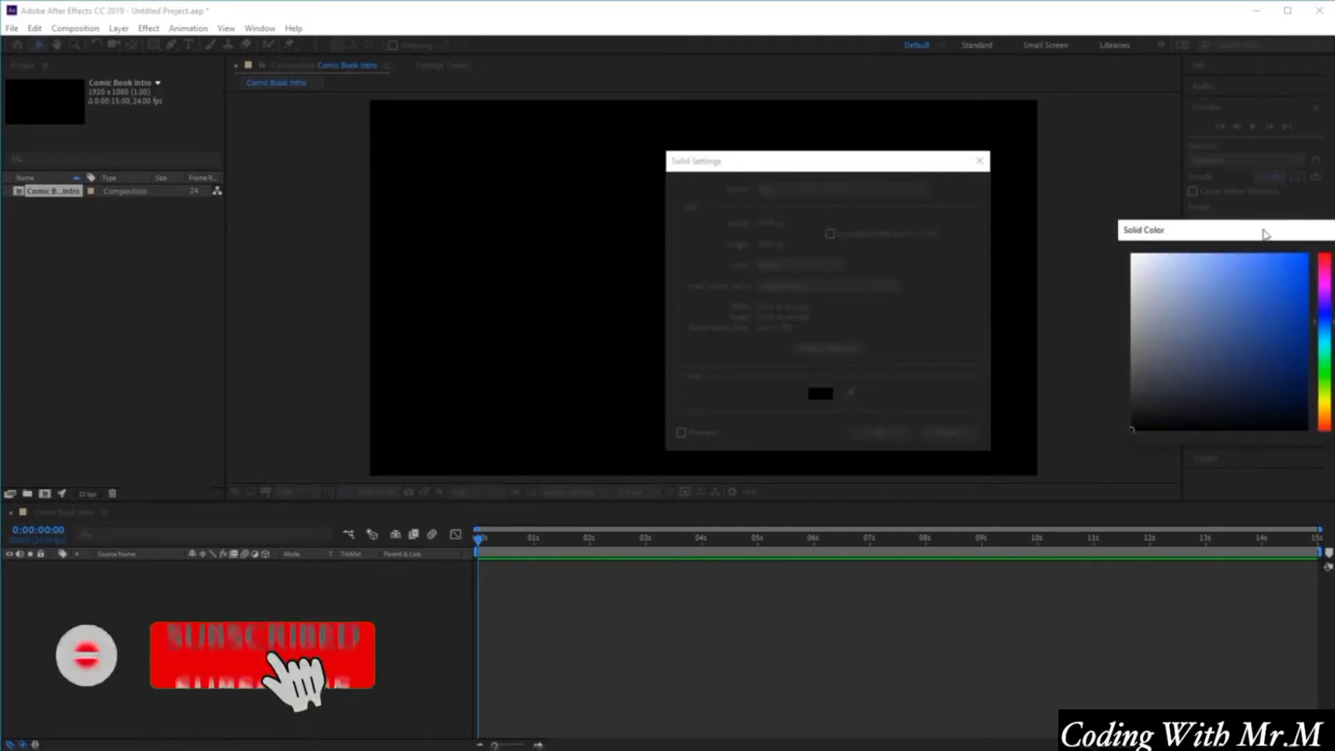
drag(1266, 233, 851, 227)
click(1032, 255)
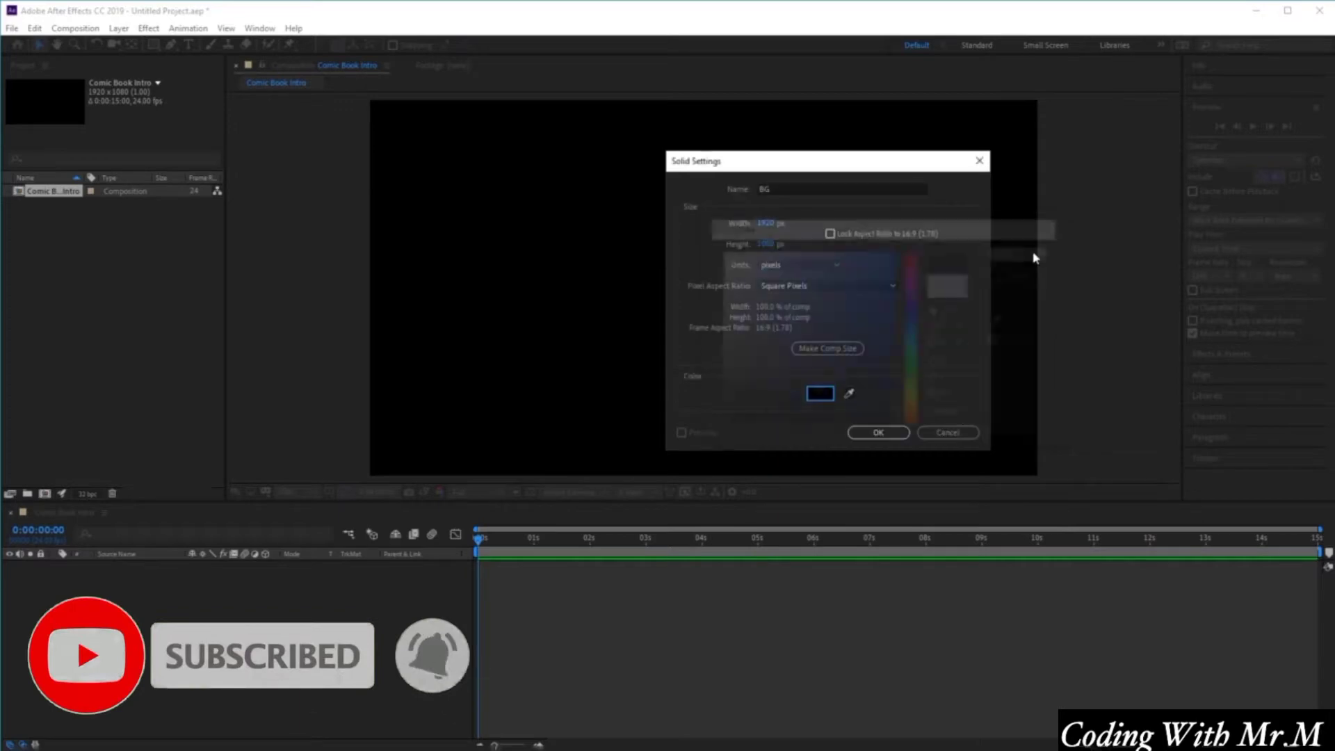
click(895, 432)
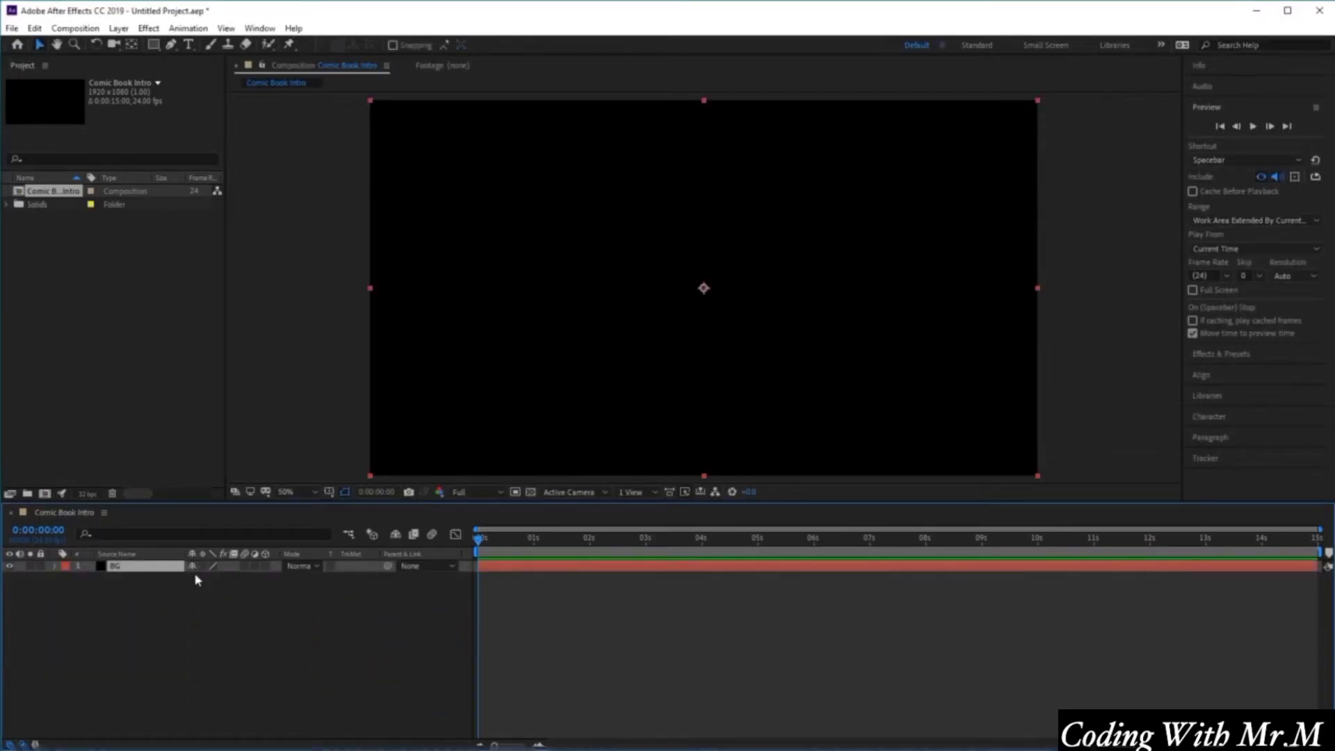
Apply the Gradient Ramp effect to the BG layer and open its effect controls.
click(160, 29)
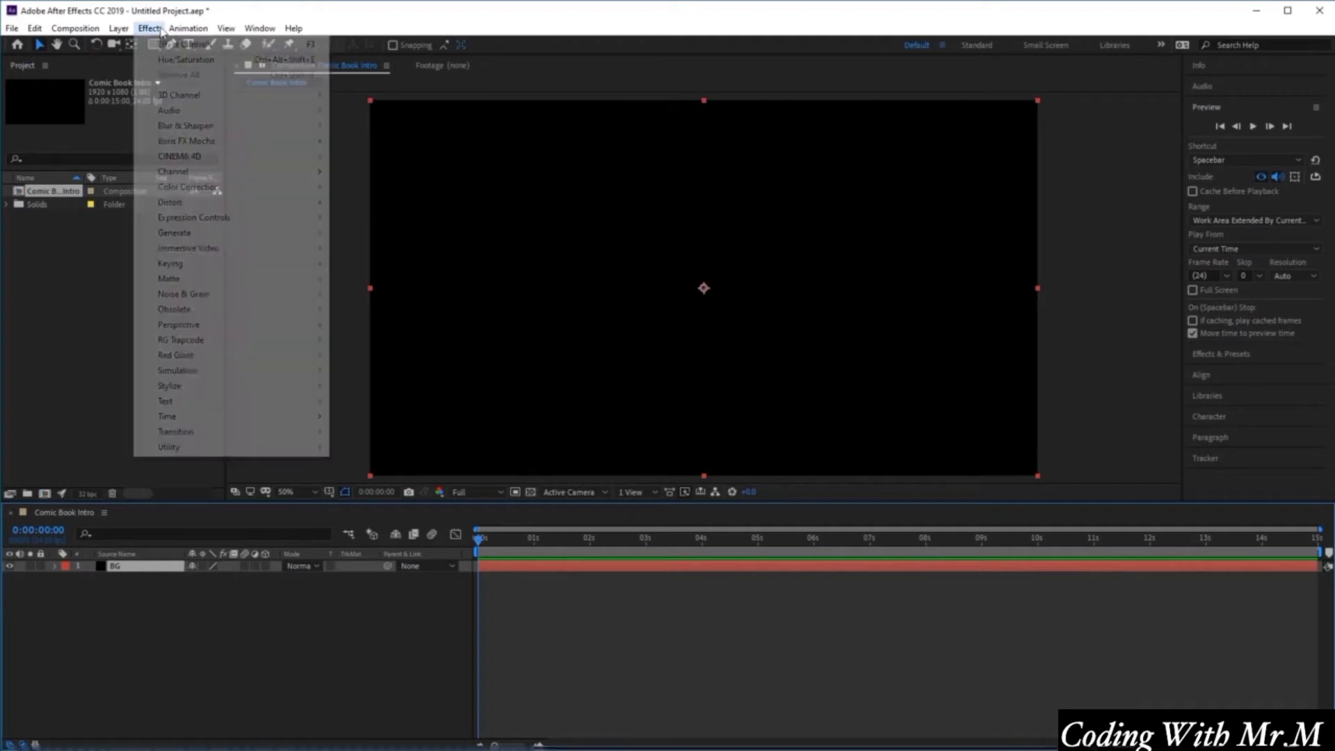
mouse_move(254, 240)
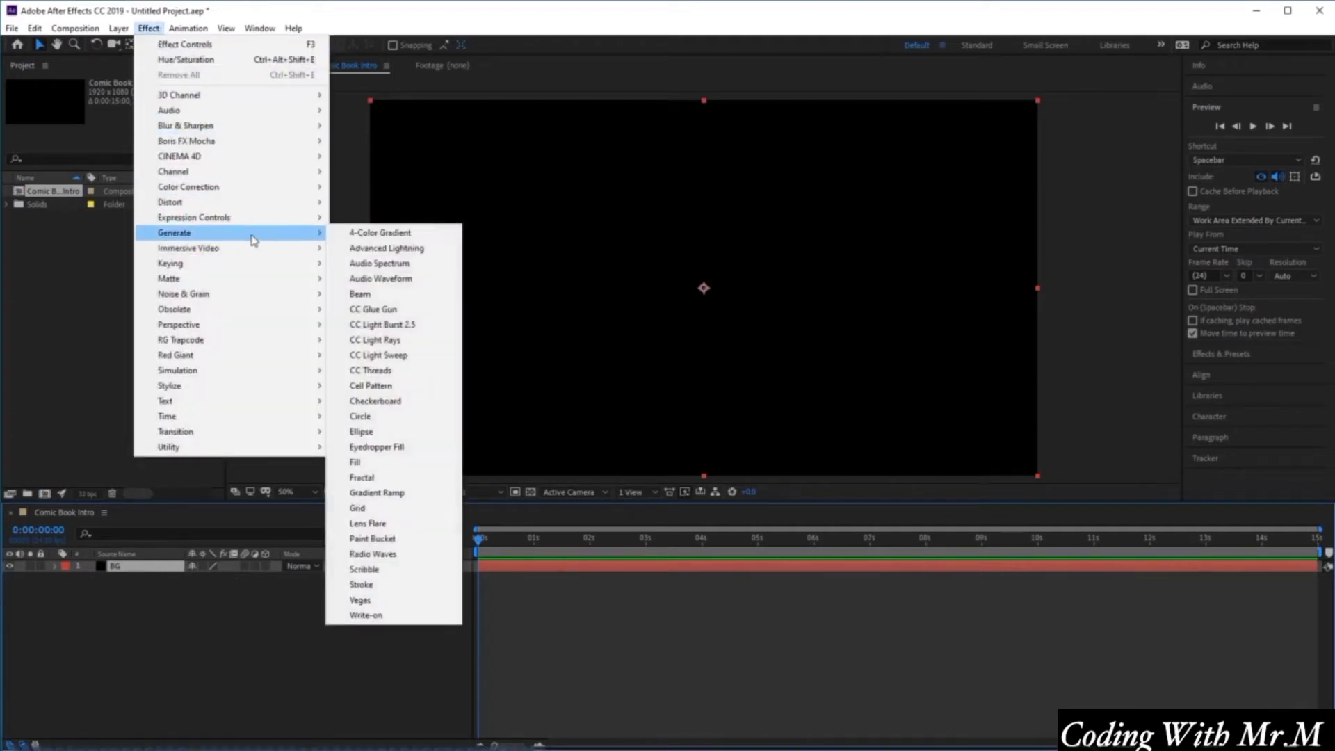
click(416, 498)
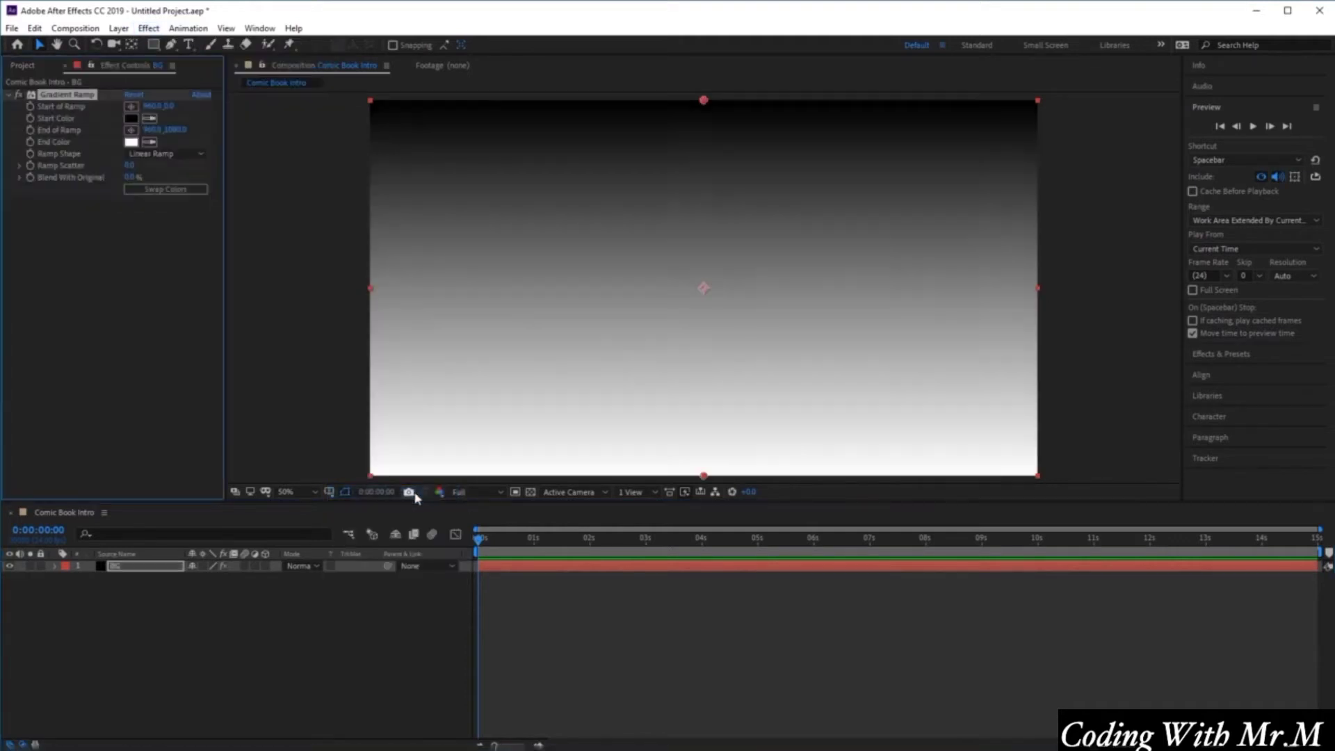
click(115, 567)
click(101, 67)
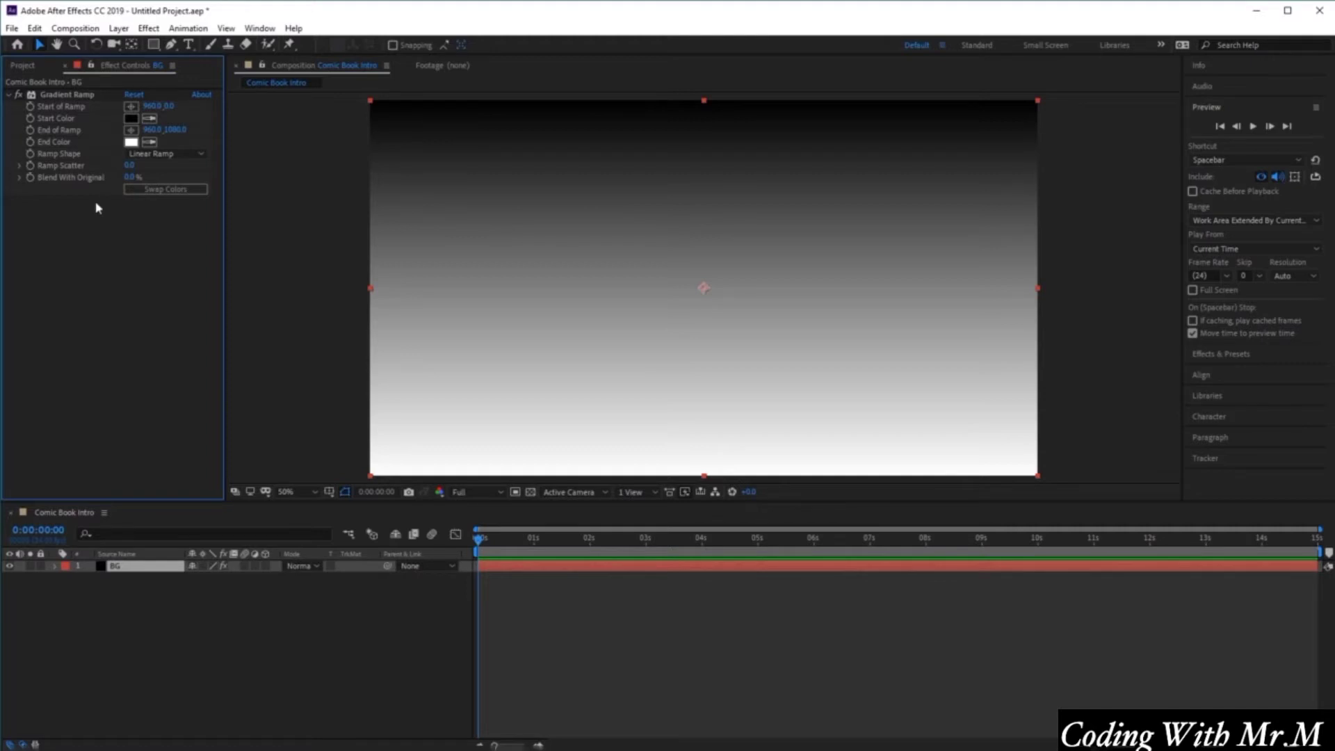
Set the gradient's Start of Ramp to 960, 540.
click(168, 106)
text(540)
key(Return)
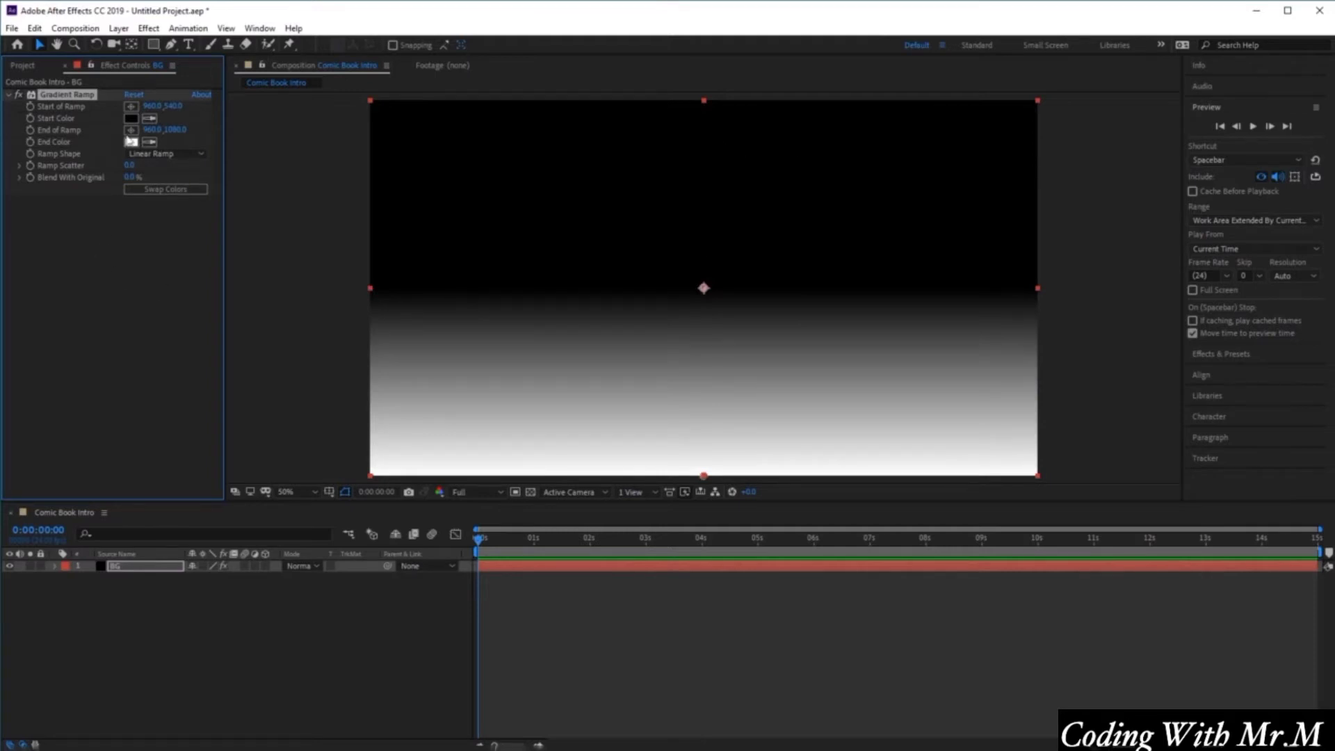
Set the gradient's Start Color to hex E8B12C.
click(130, 118)
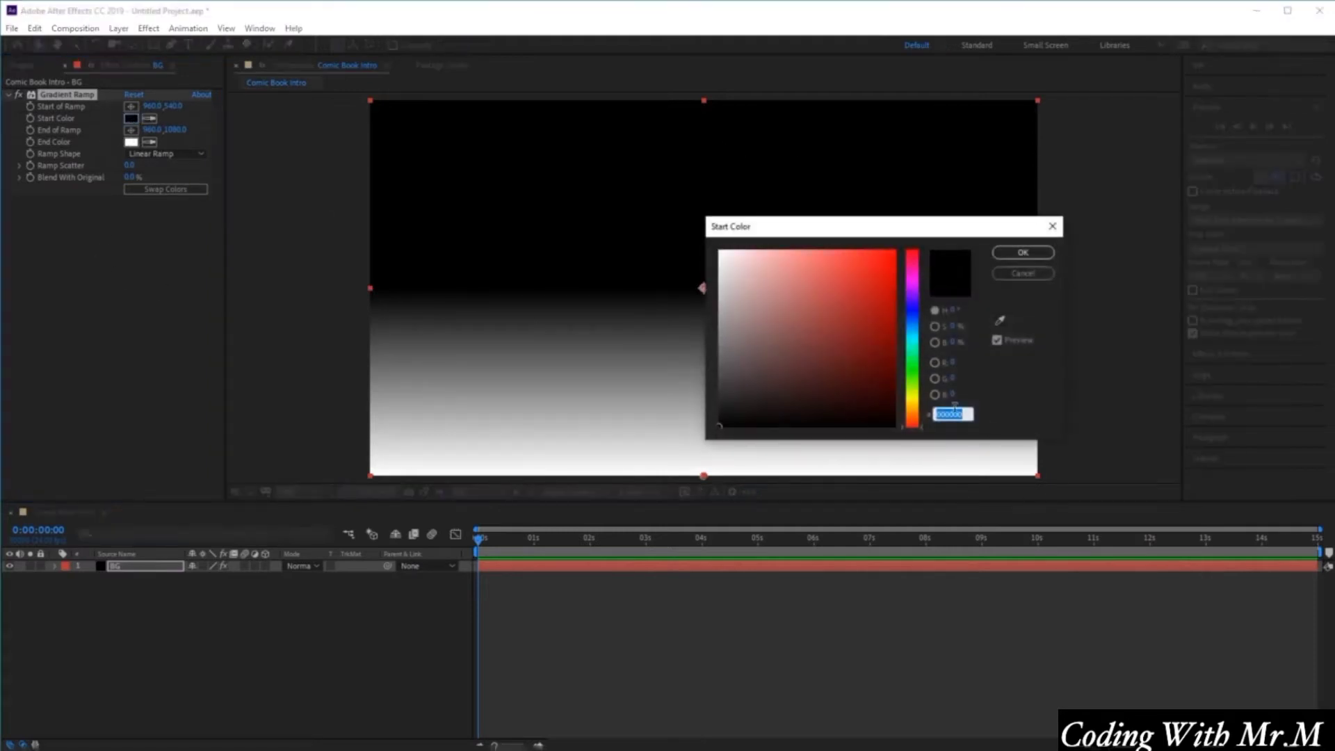
click(960, 415)
double_click(965, 413)
text(E8)
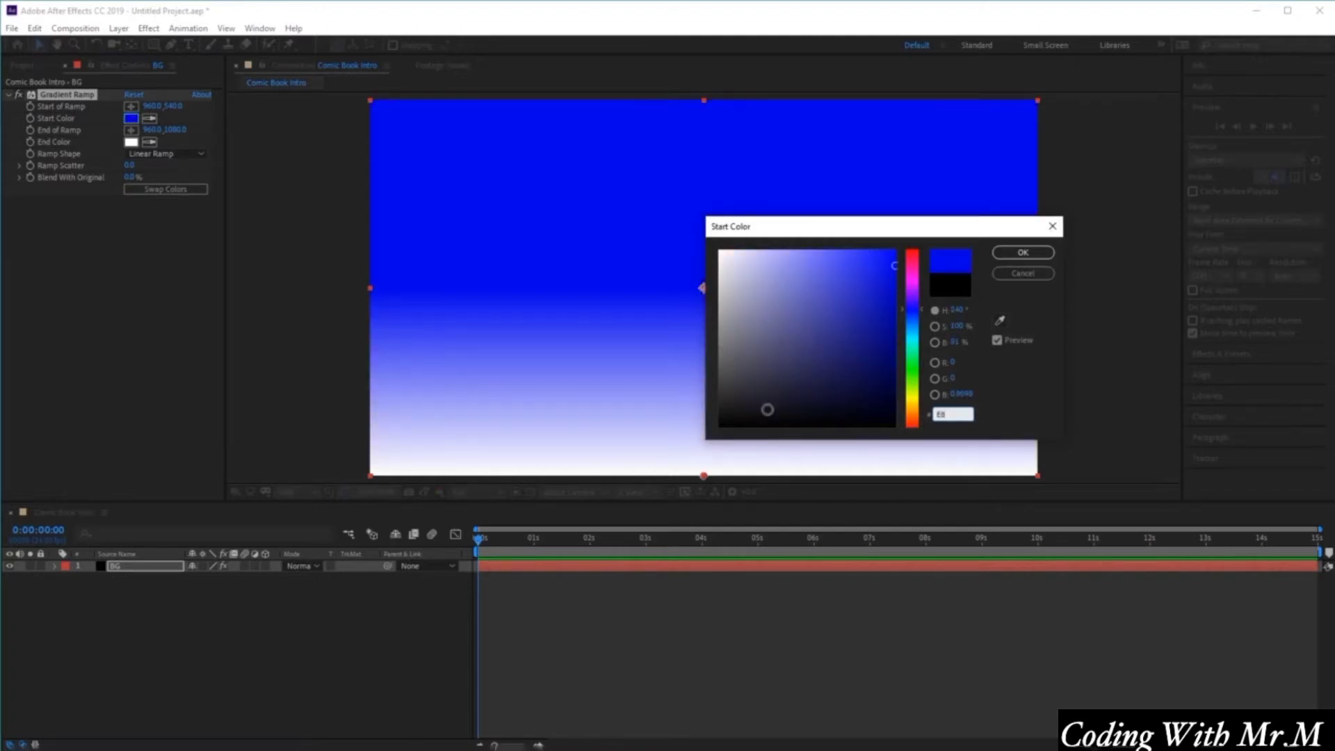
text(B12C)
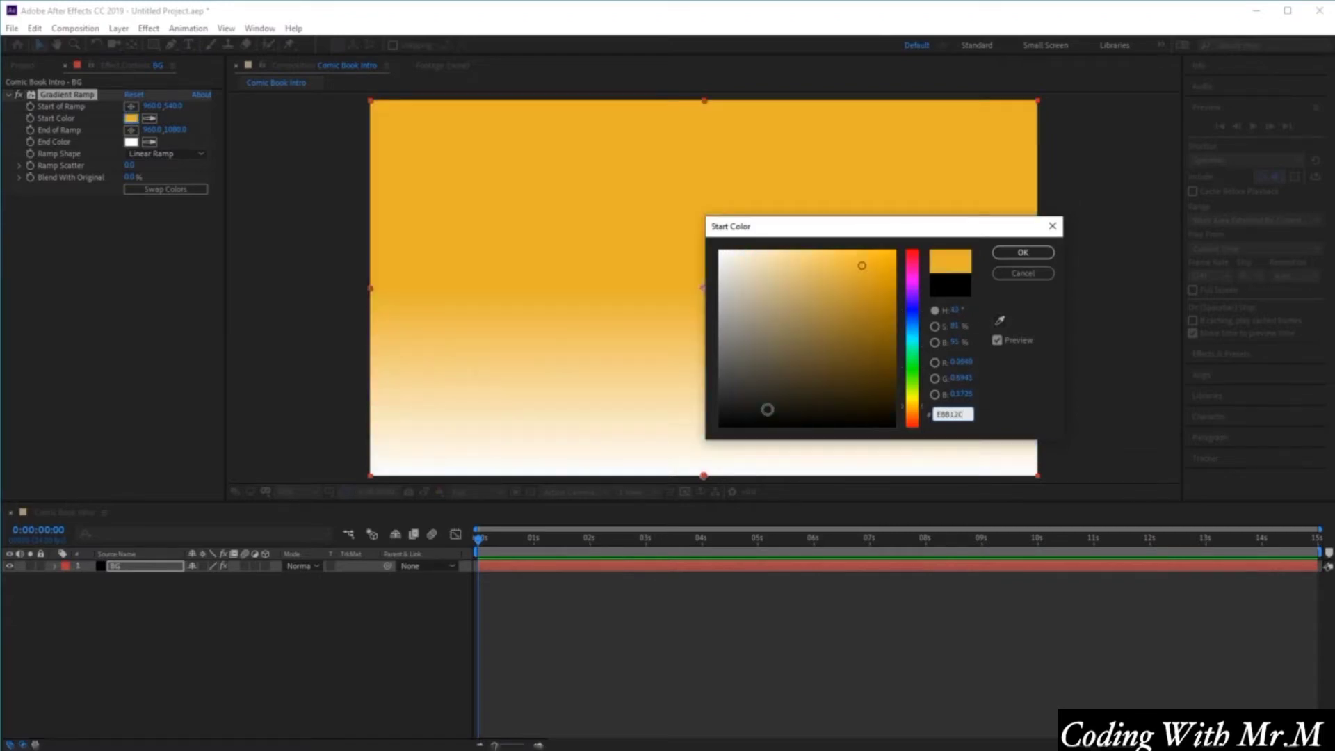
click(1028, 255)
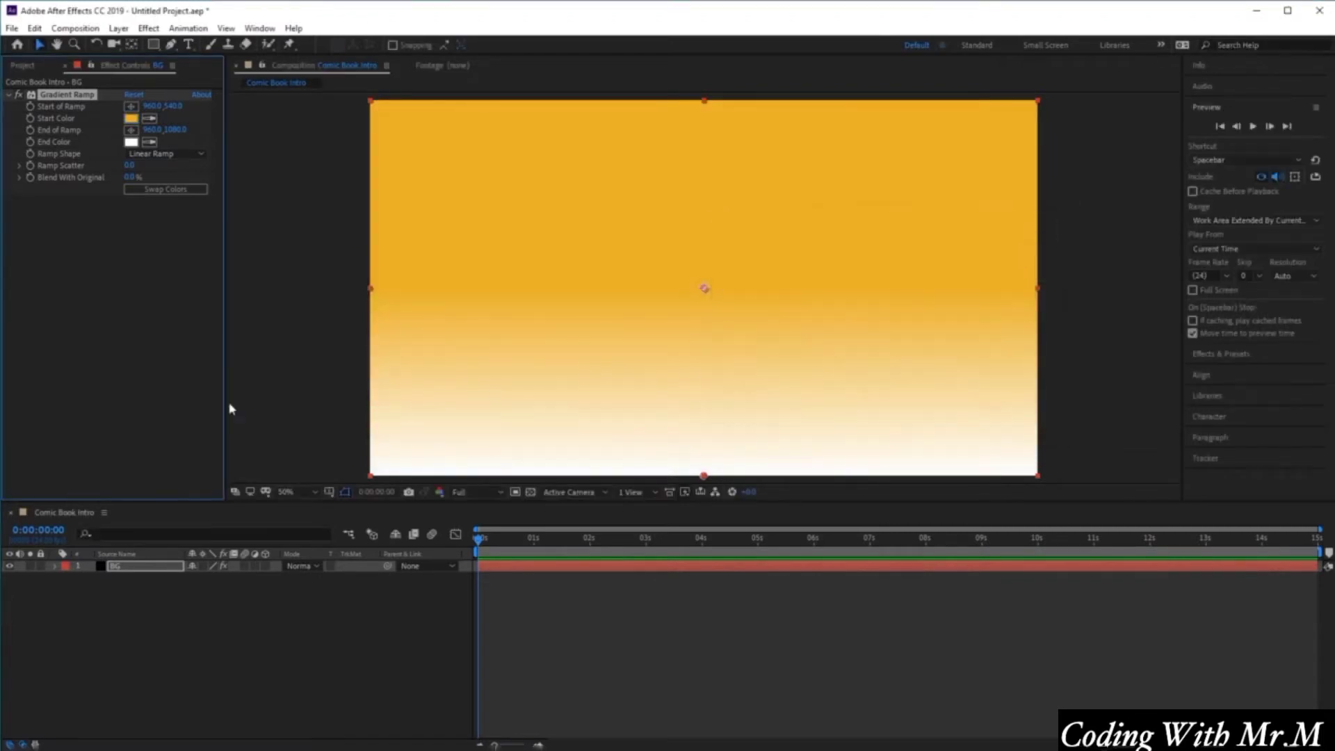
Set the gradient's End of Ramp to 960, 1570.
click(167, 130)
text(1570)
click(169, 221)
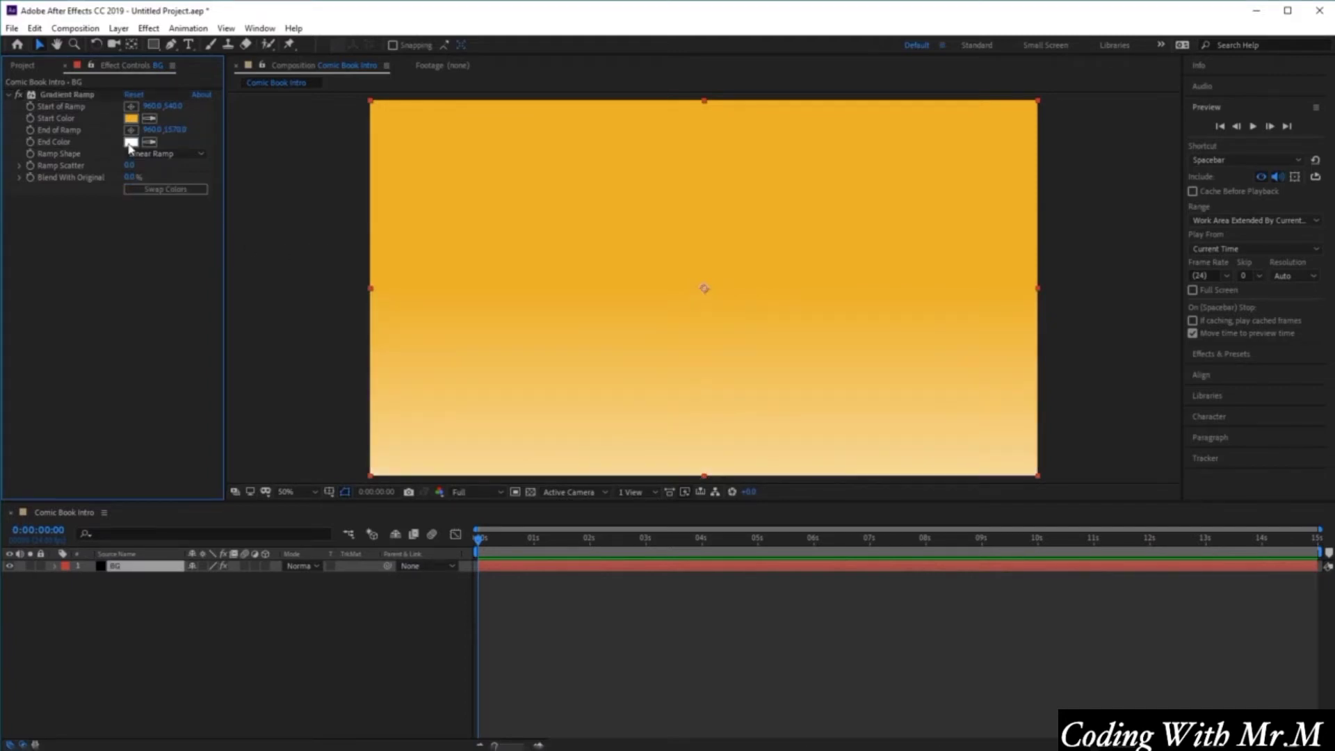
Set the gradient's End Color to hex 9D5F31.
click(130, 142)
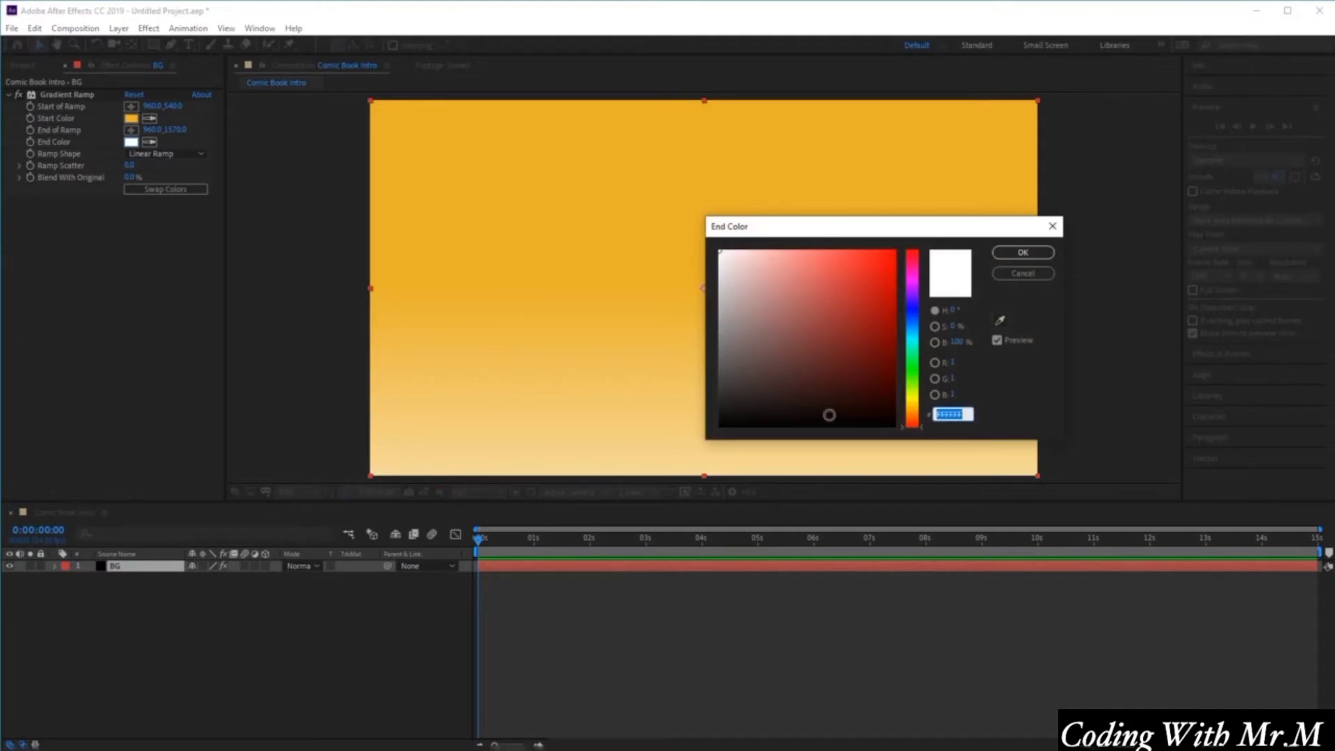
text(9D5)
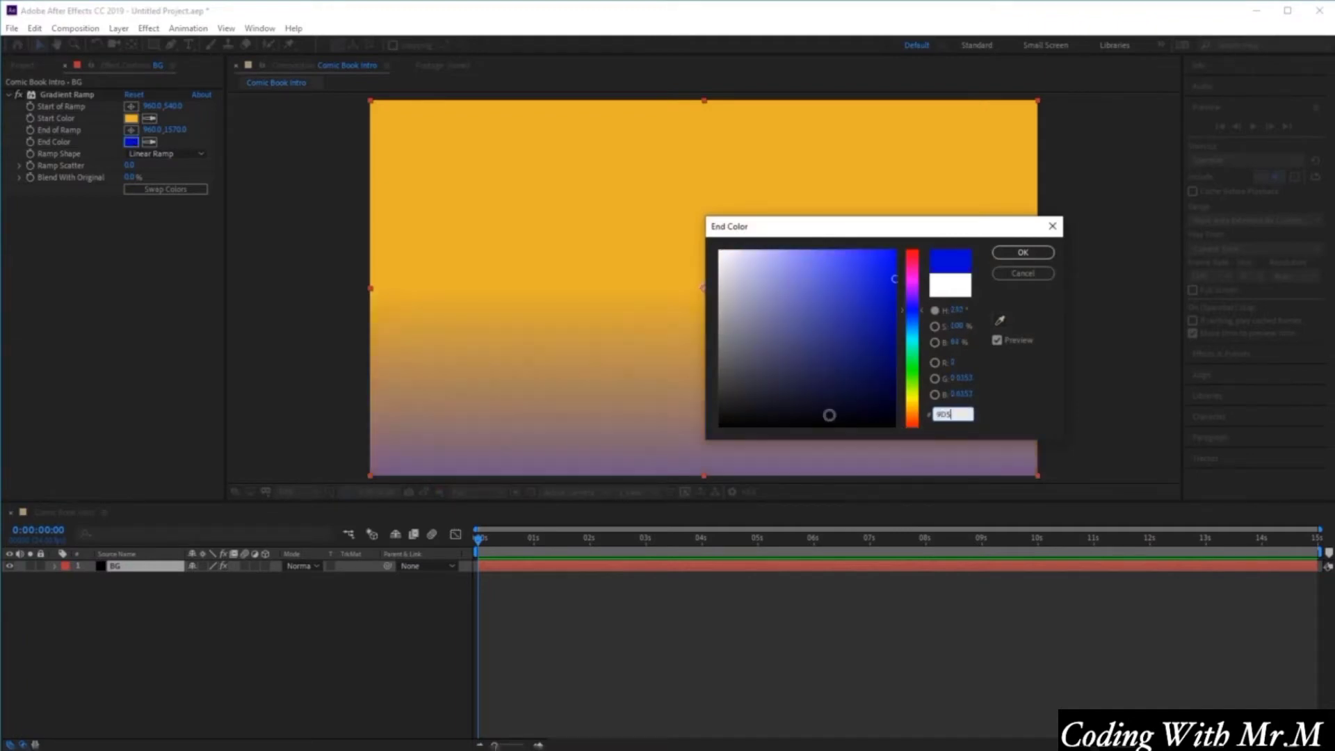
text(F3)
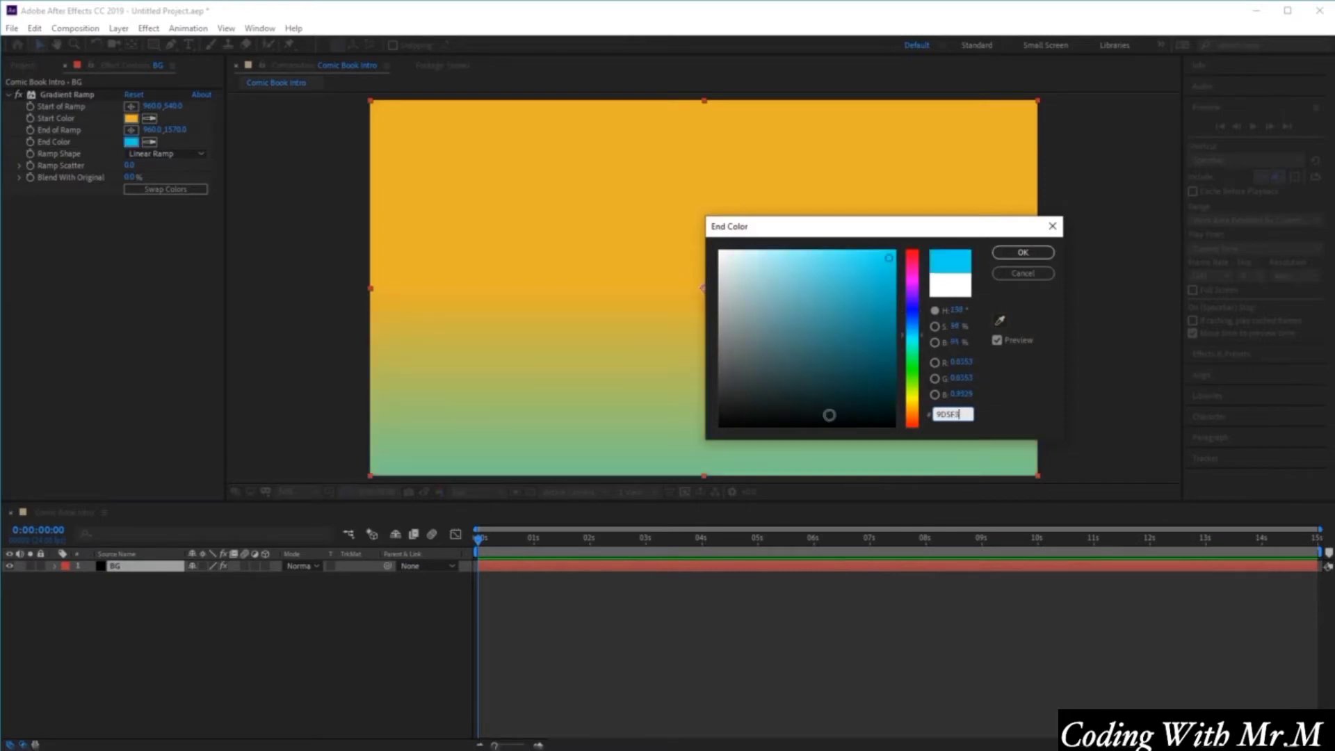
text(1)
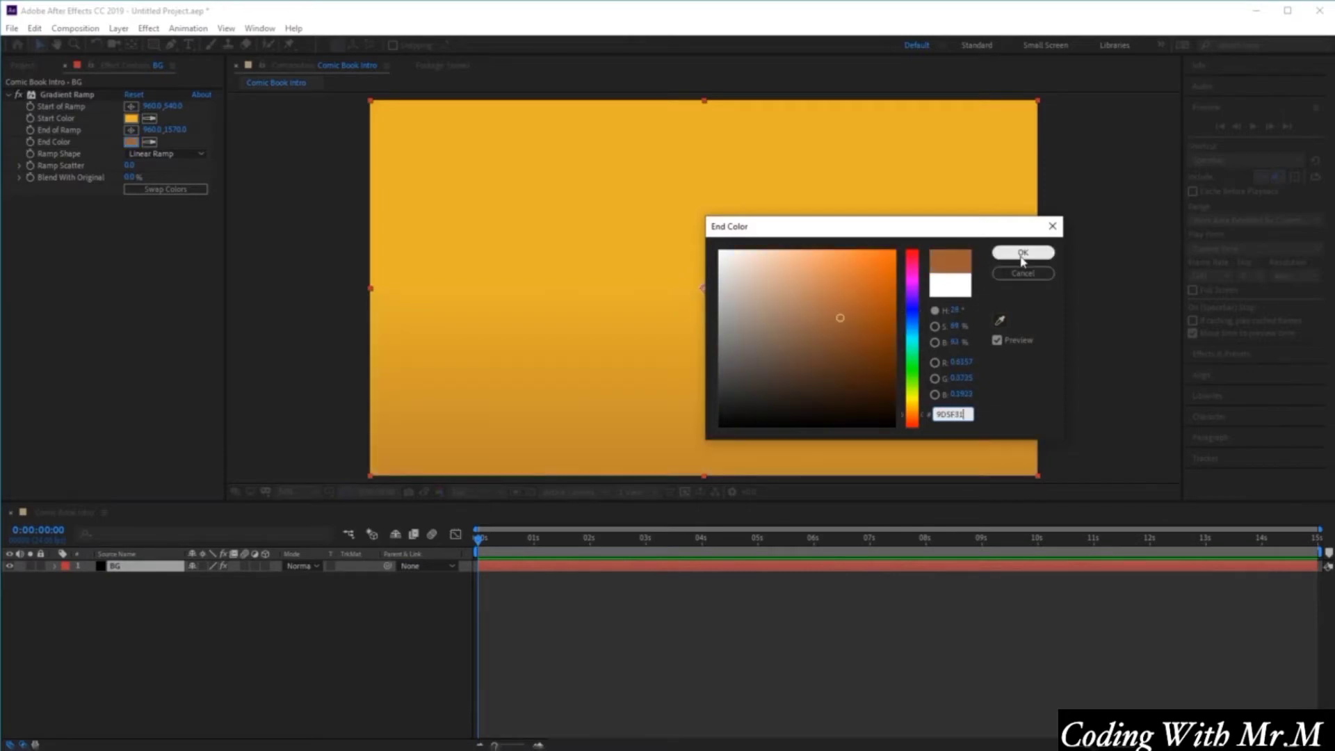
click(1022, 253)
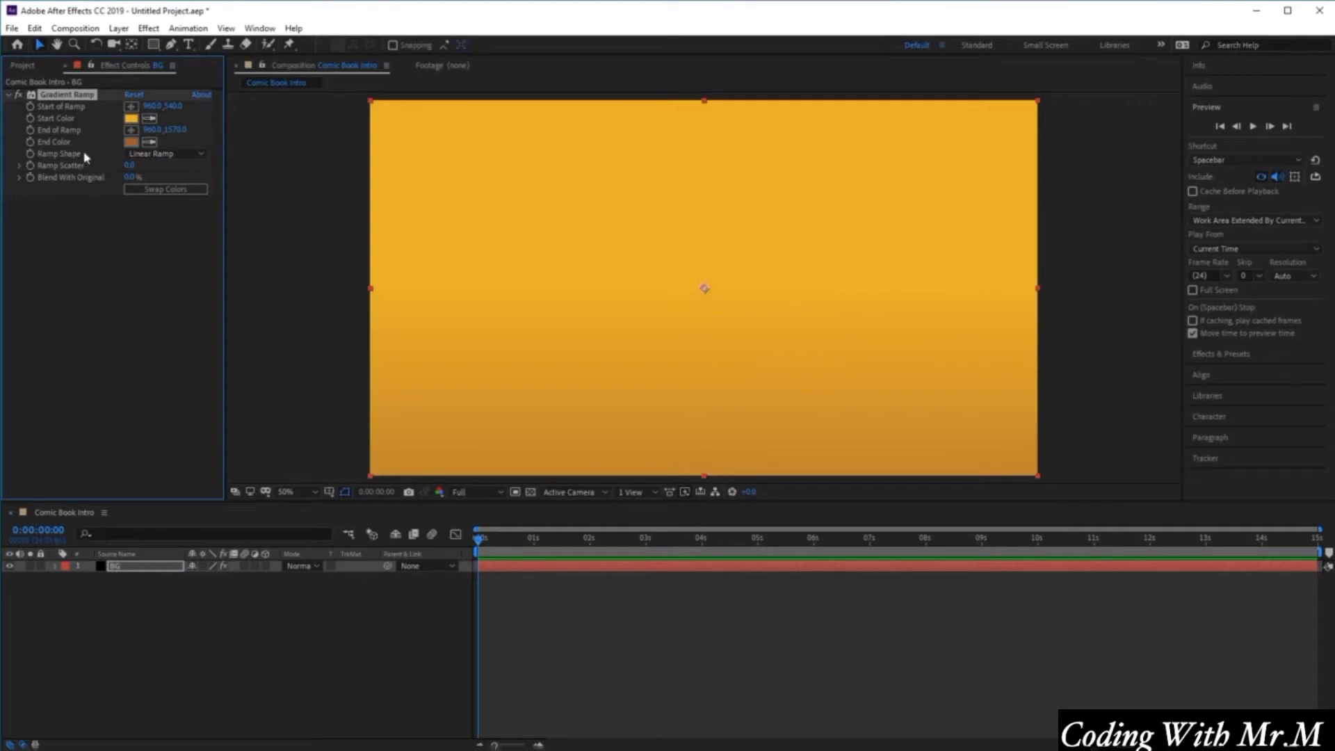
Change the Ramp Shape to Radial Ramp.
click(188, 153)
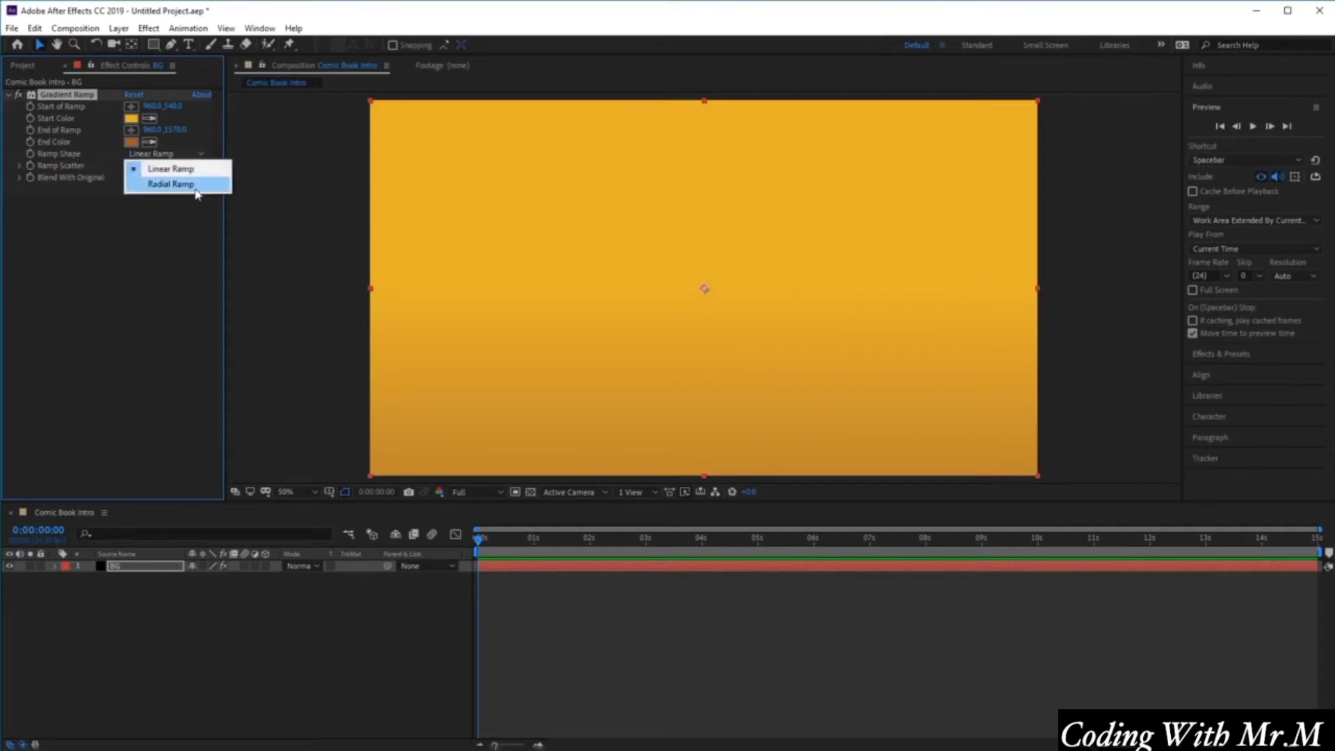
click(174, 185)
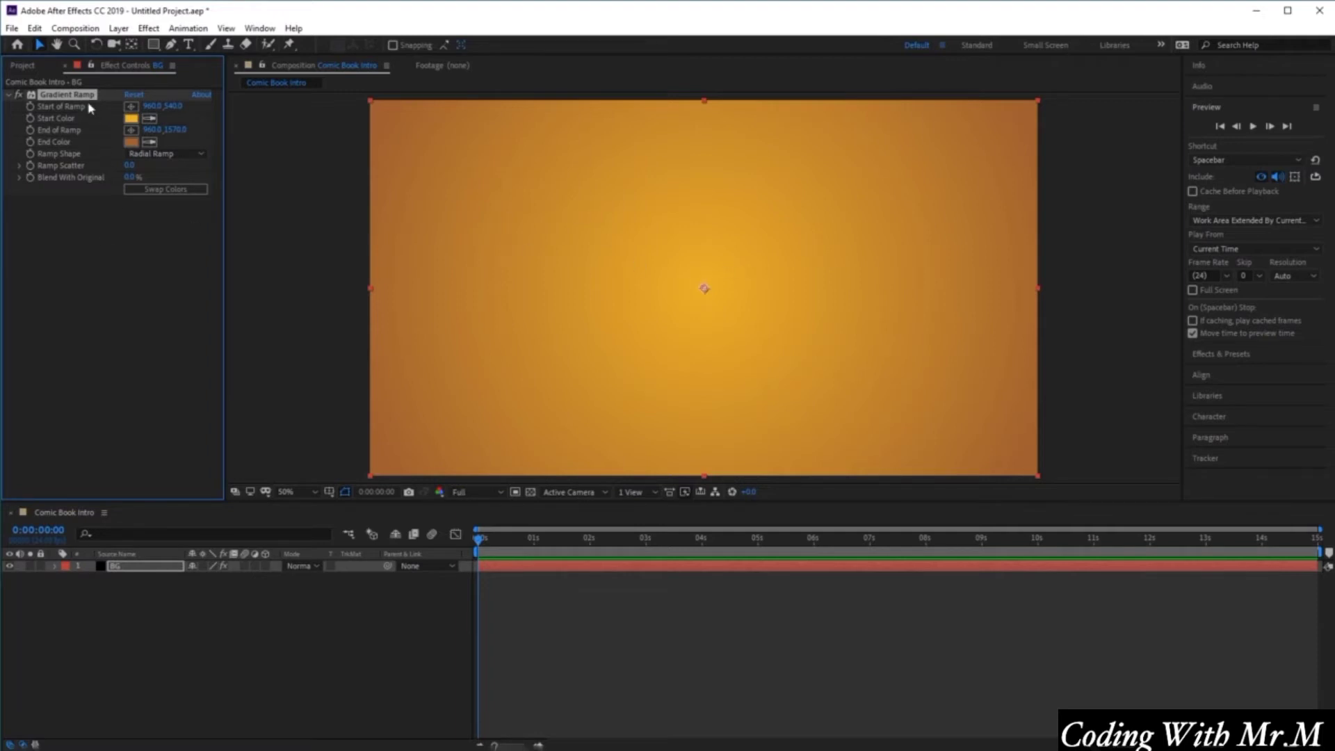
Import 01.jpg from the HT Images folder as a JPEG sequence and add it to the composition above BG.
click(32, 65)
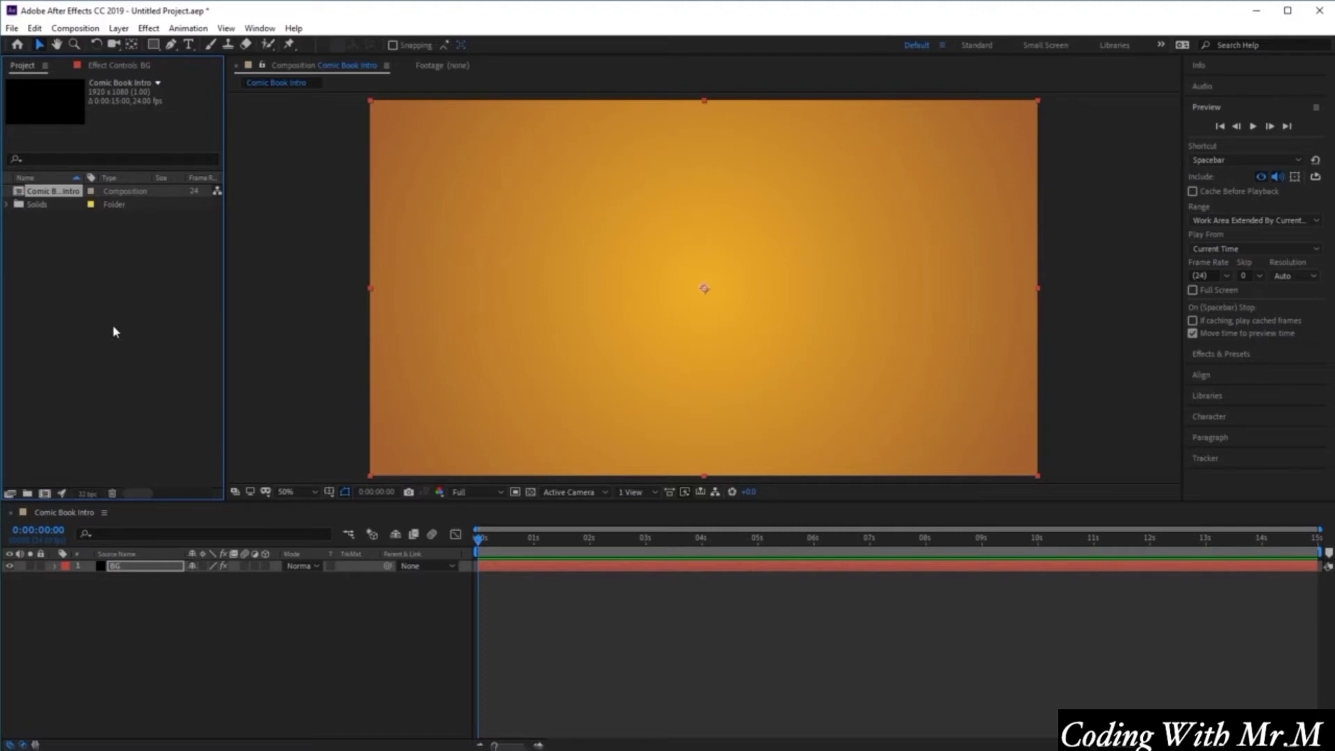
click(13, 29)
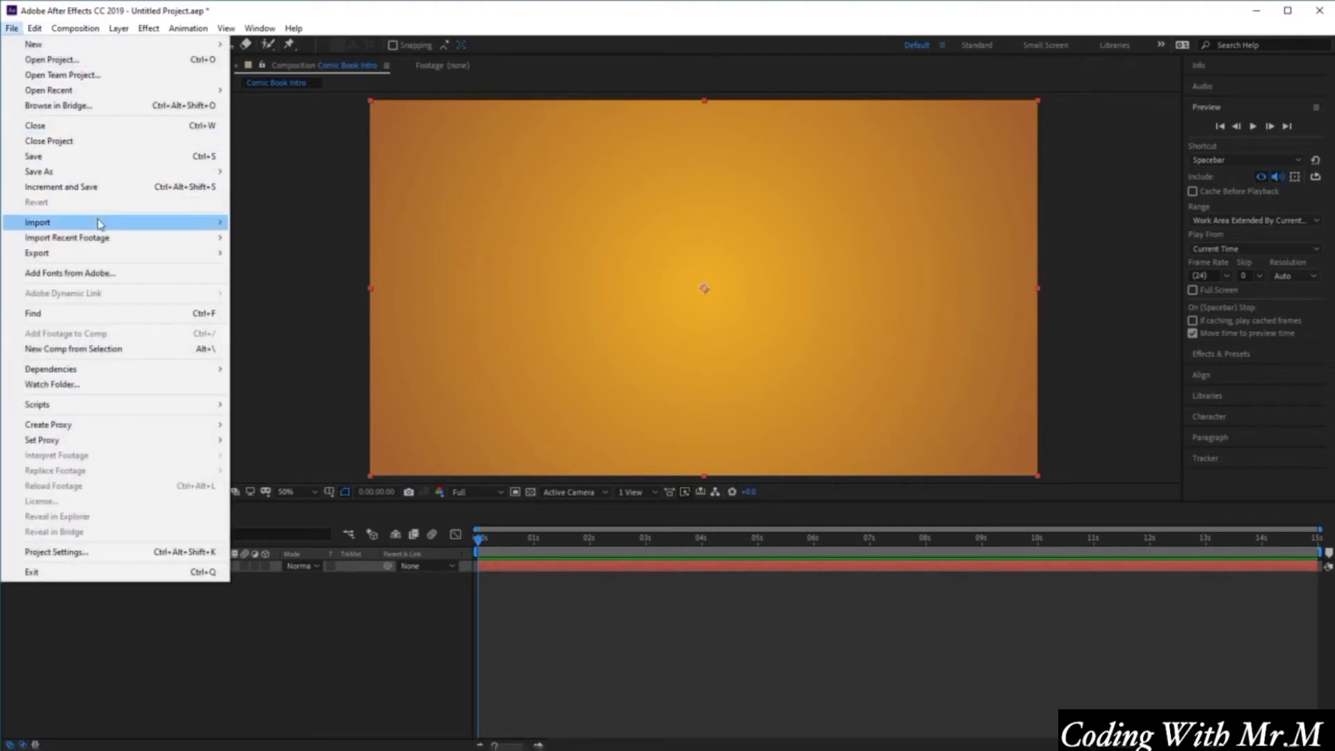
mouse_move(101, 224)
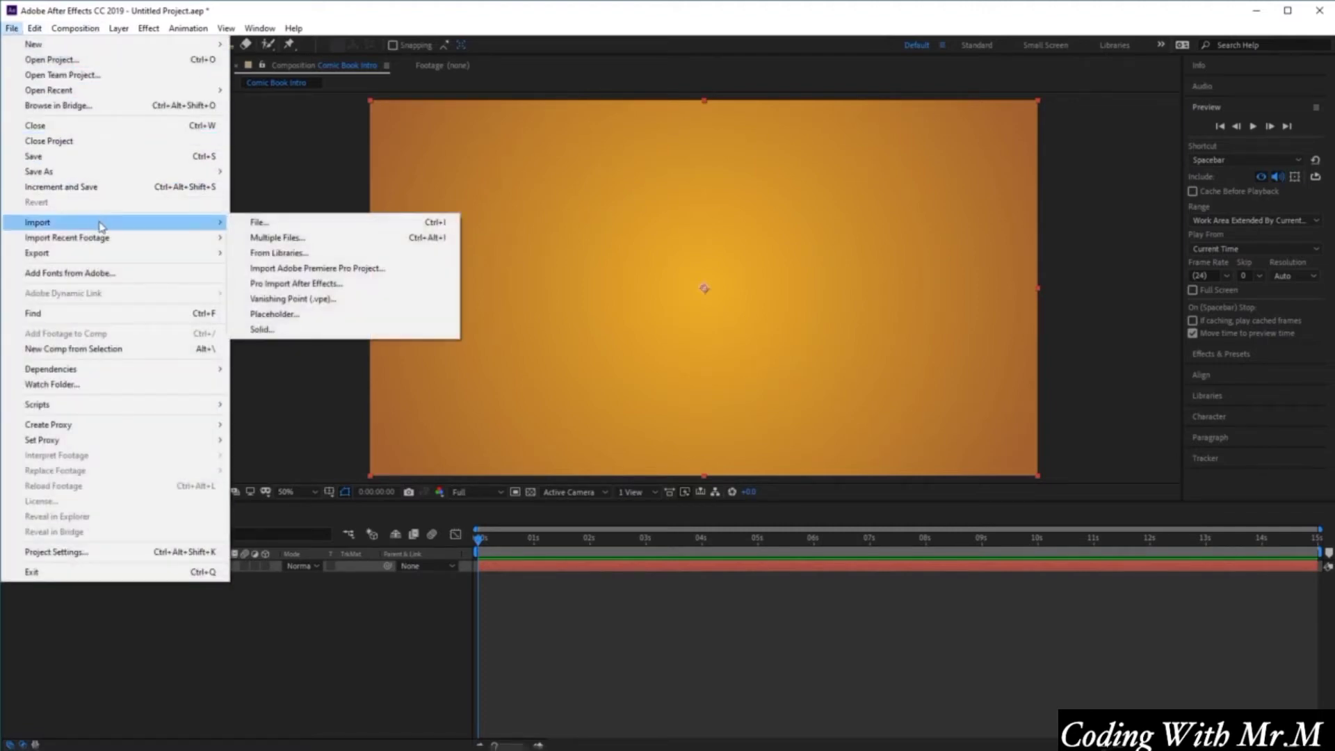
click(306, 227)
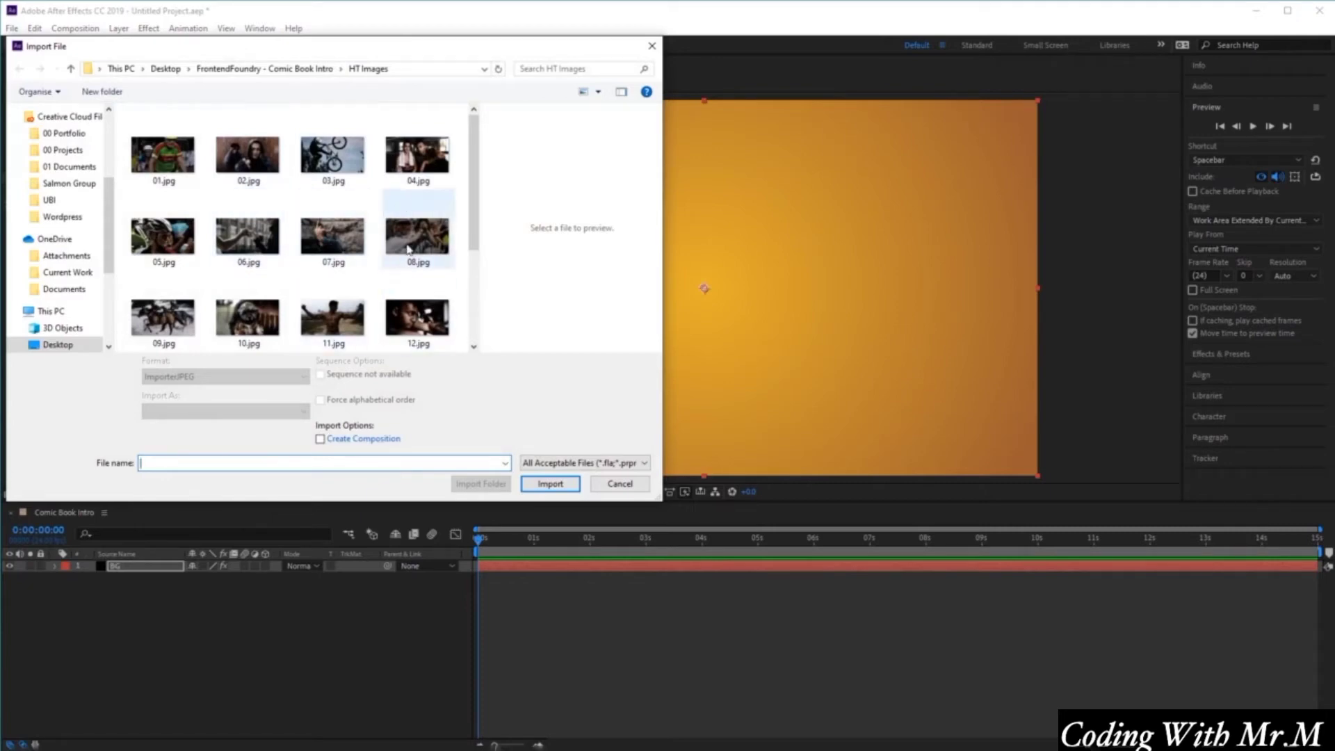
click(180, 169)
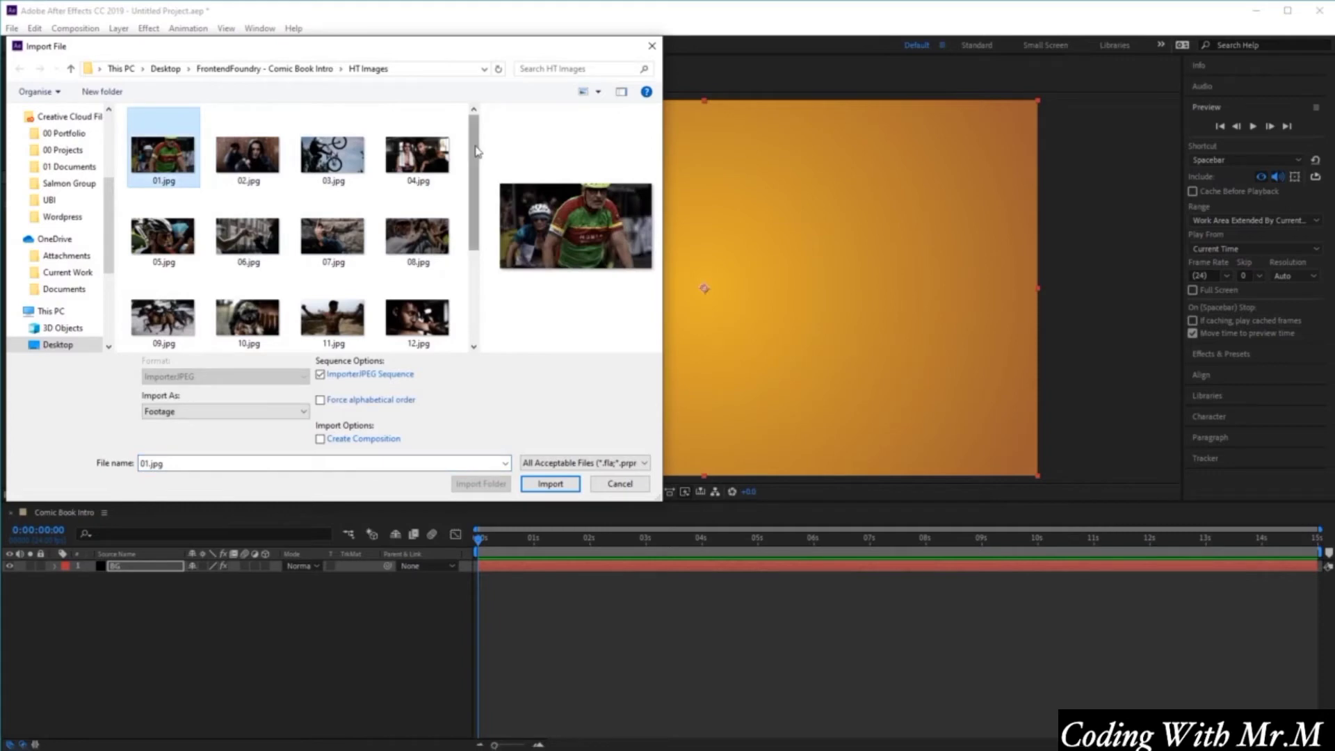
scroll(476, 152, down, 2)
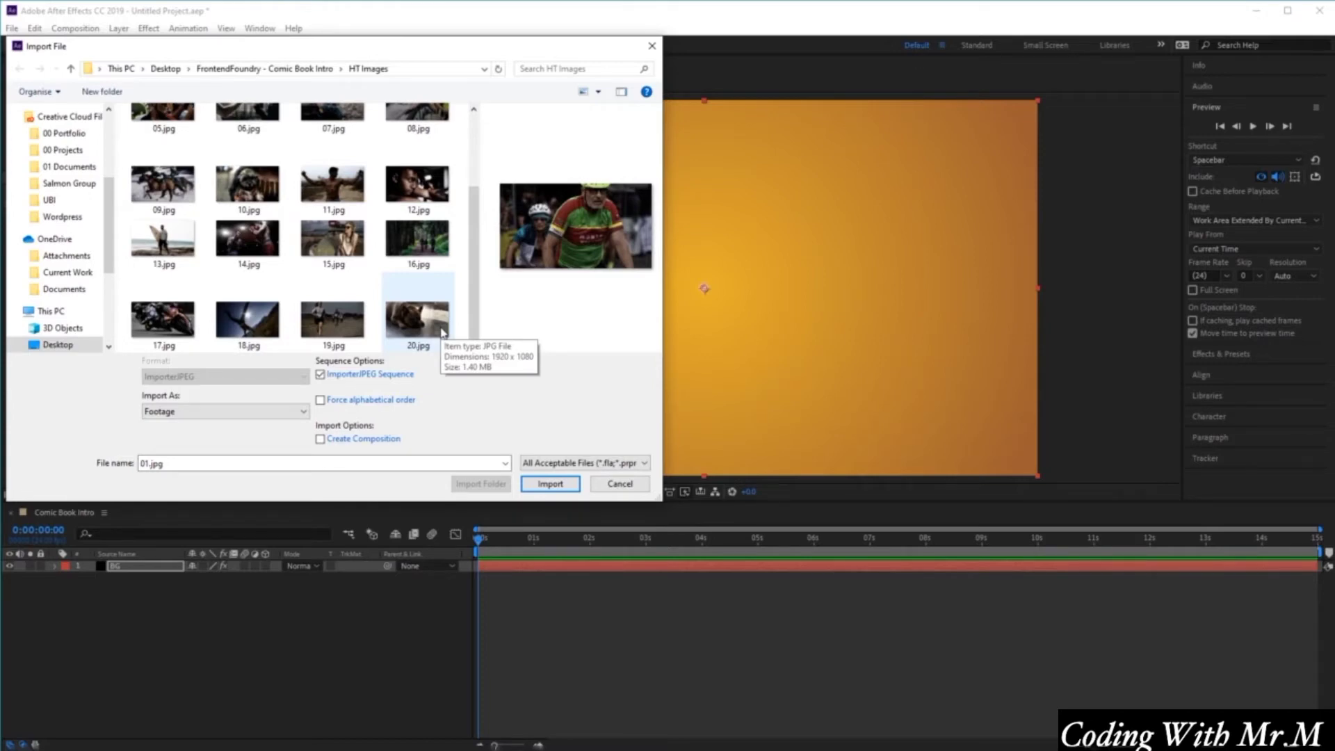
scroll(278, 229, up, 3)
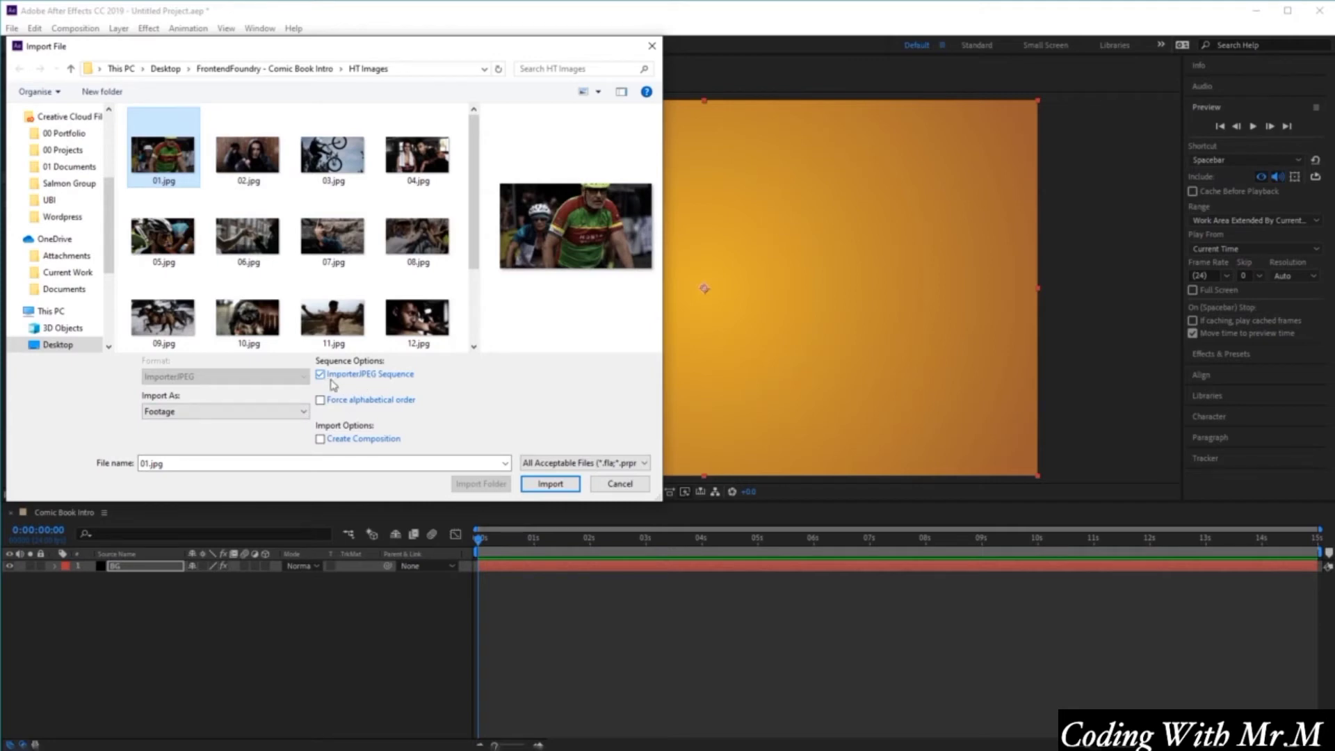
click(550, 484)
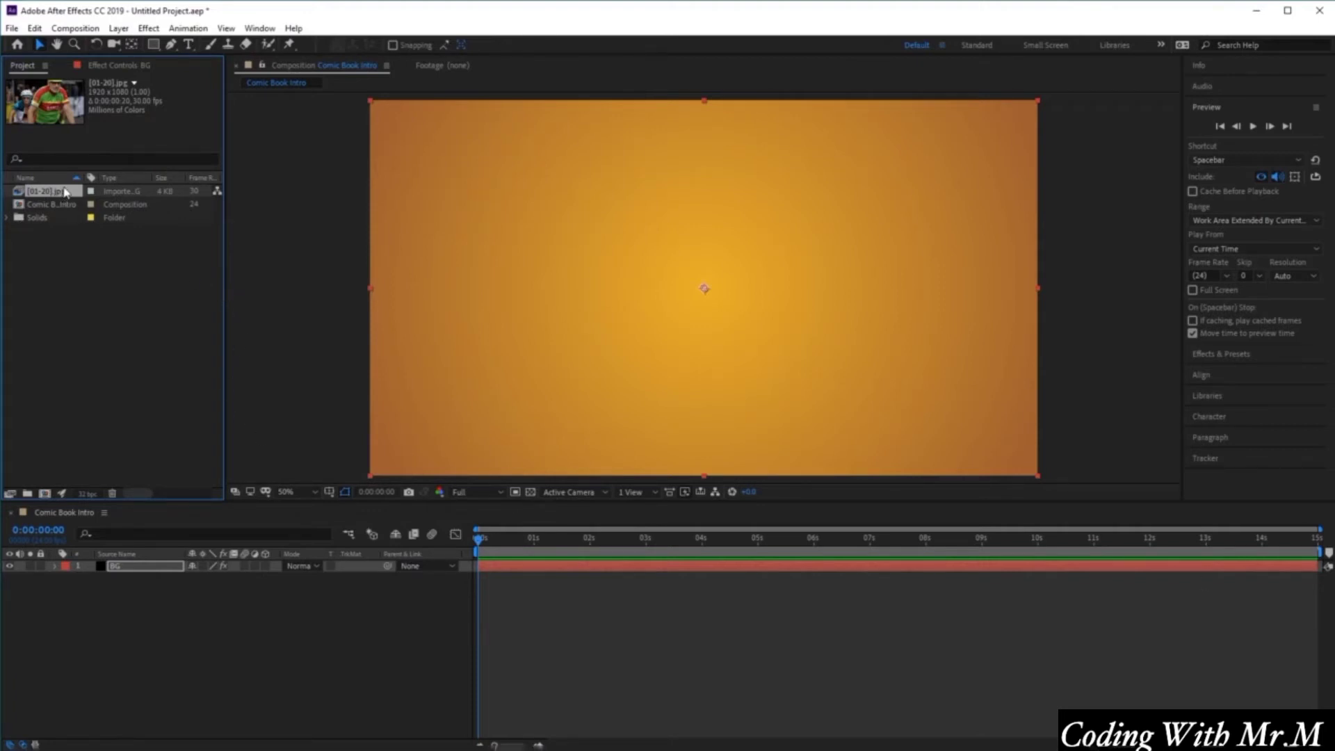
drag(64, 193, 233, 567)
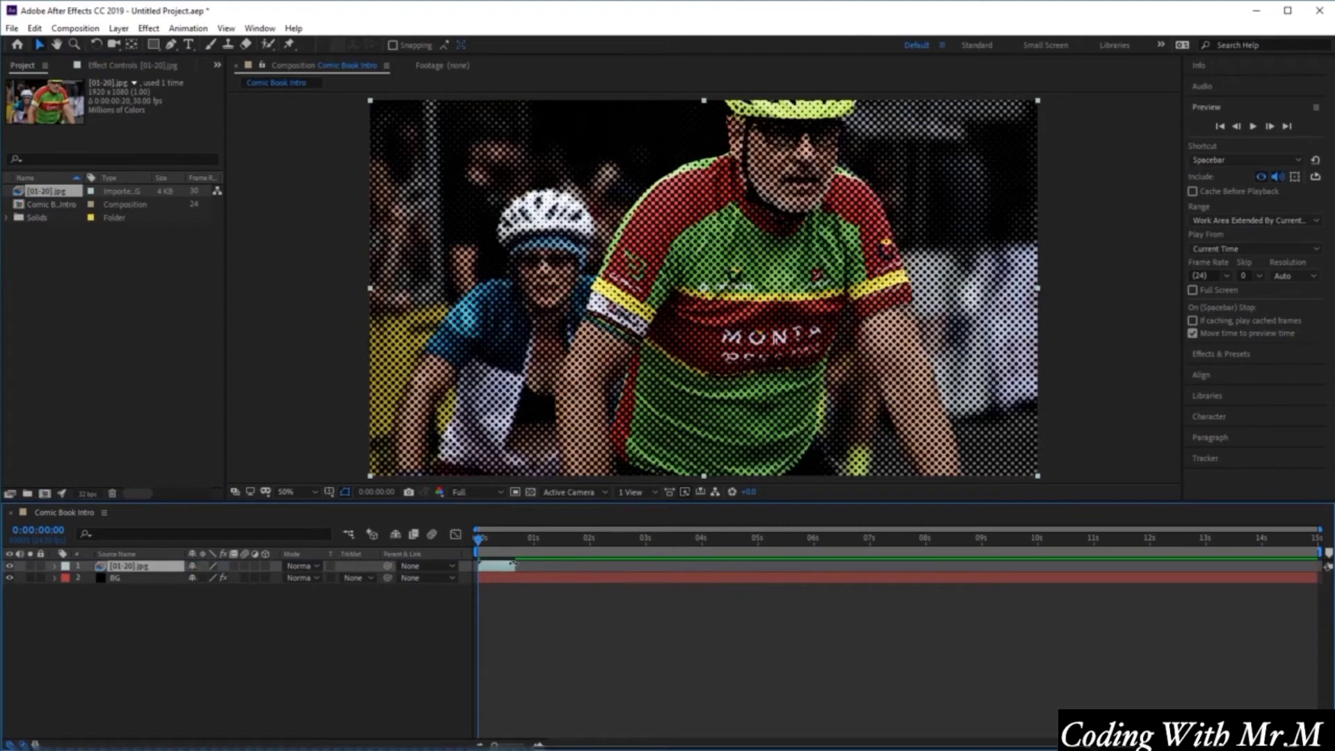
mouse_move(480, 542)
mouse_down()
mouse_move(505, 551)
mouse_move(479, 553)
mouse_move(508, 556)
mouse_move(478, 553)
mouse_up()
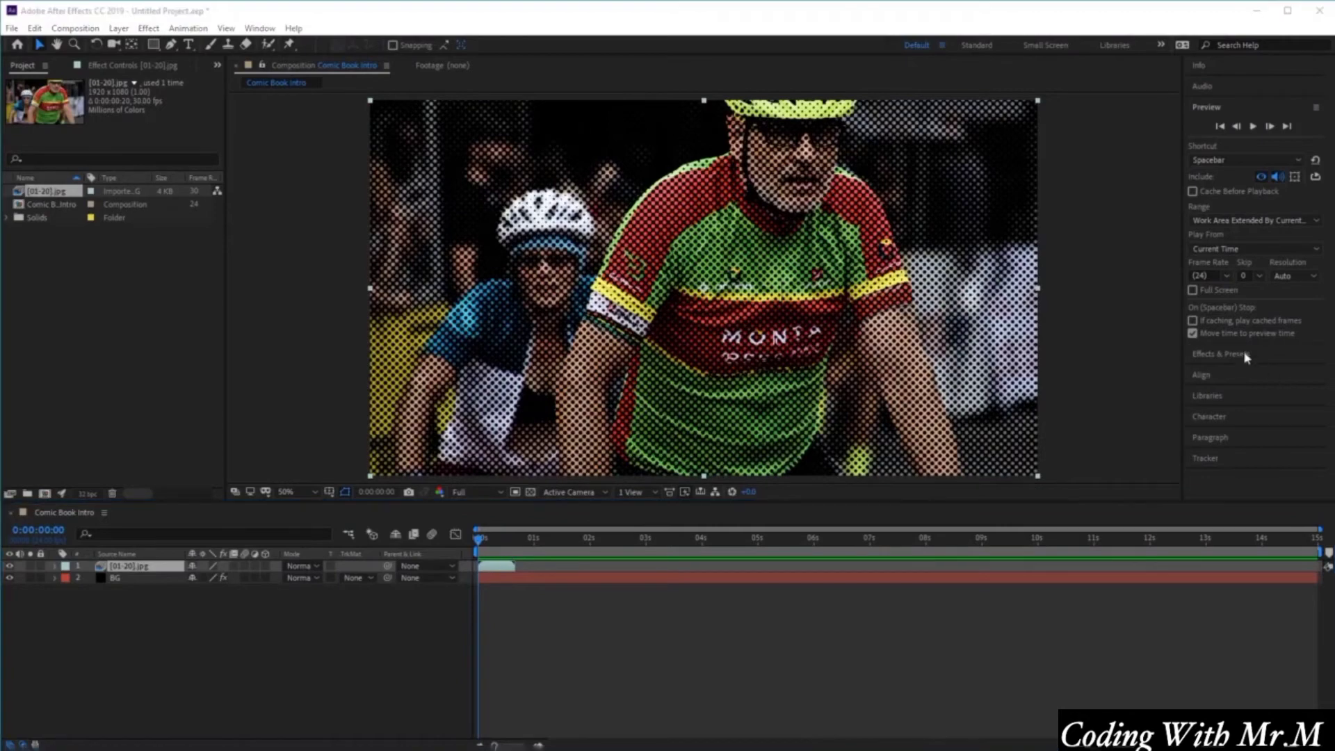
Preview the composition, return to the start, and delete the image sequence layer from the timeline.
click(1253, 127)
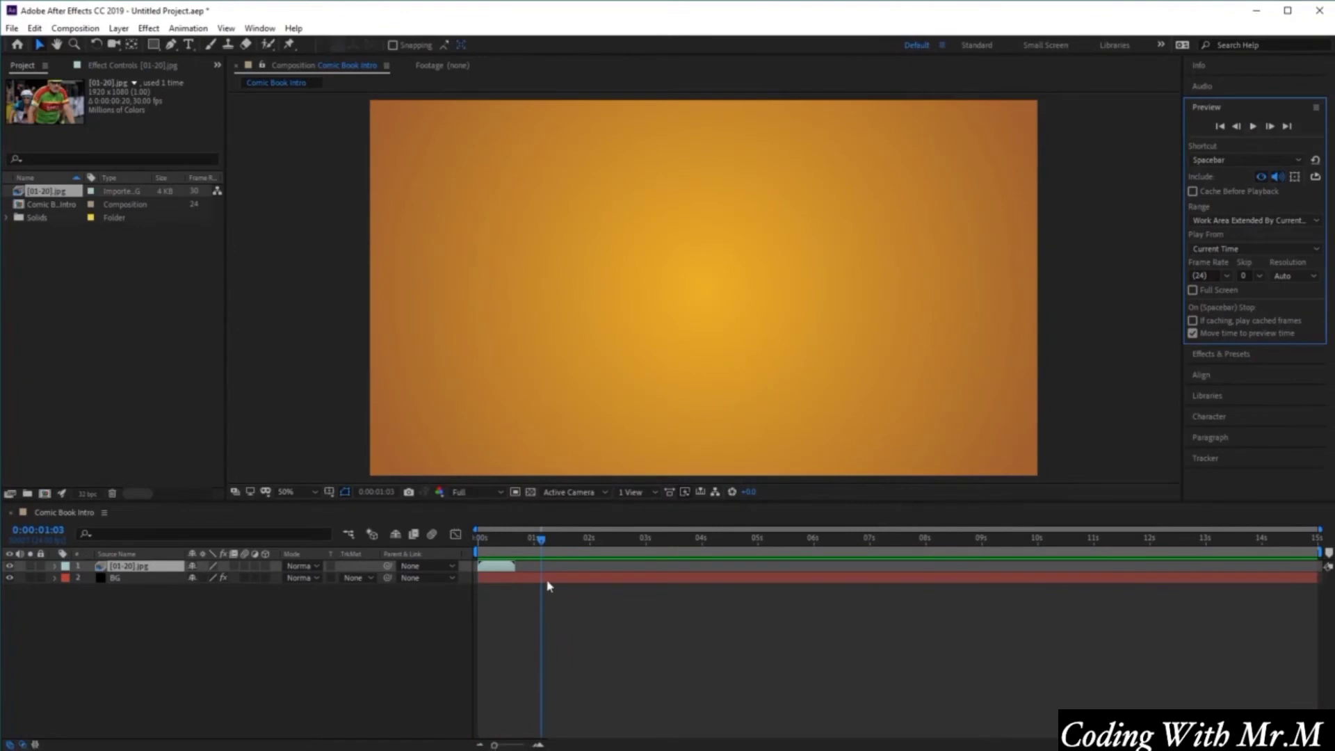
drag(541, 540, 448, 551)
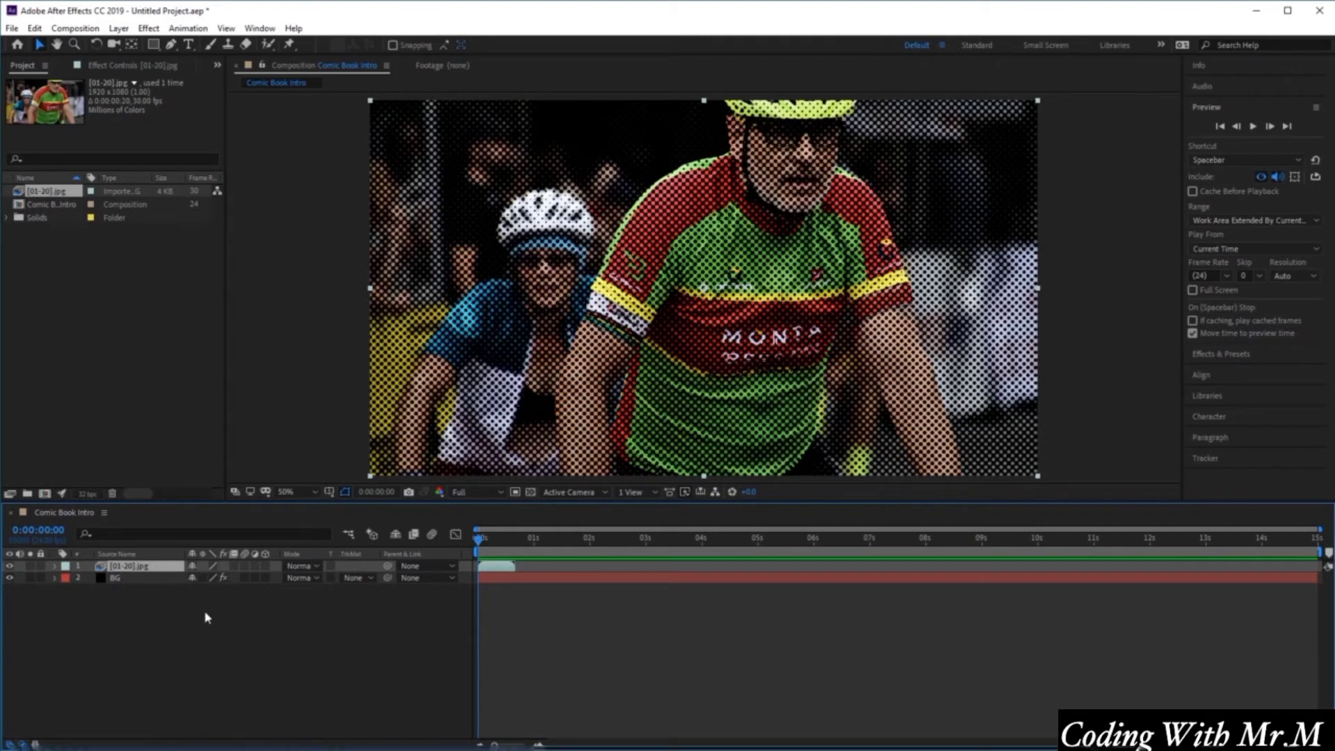
key(Delete)
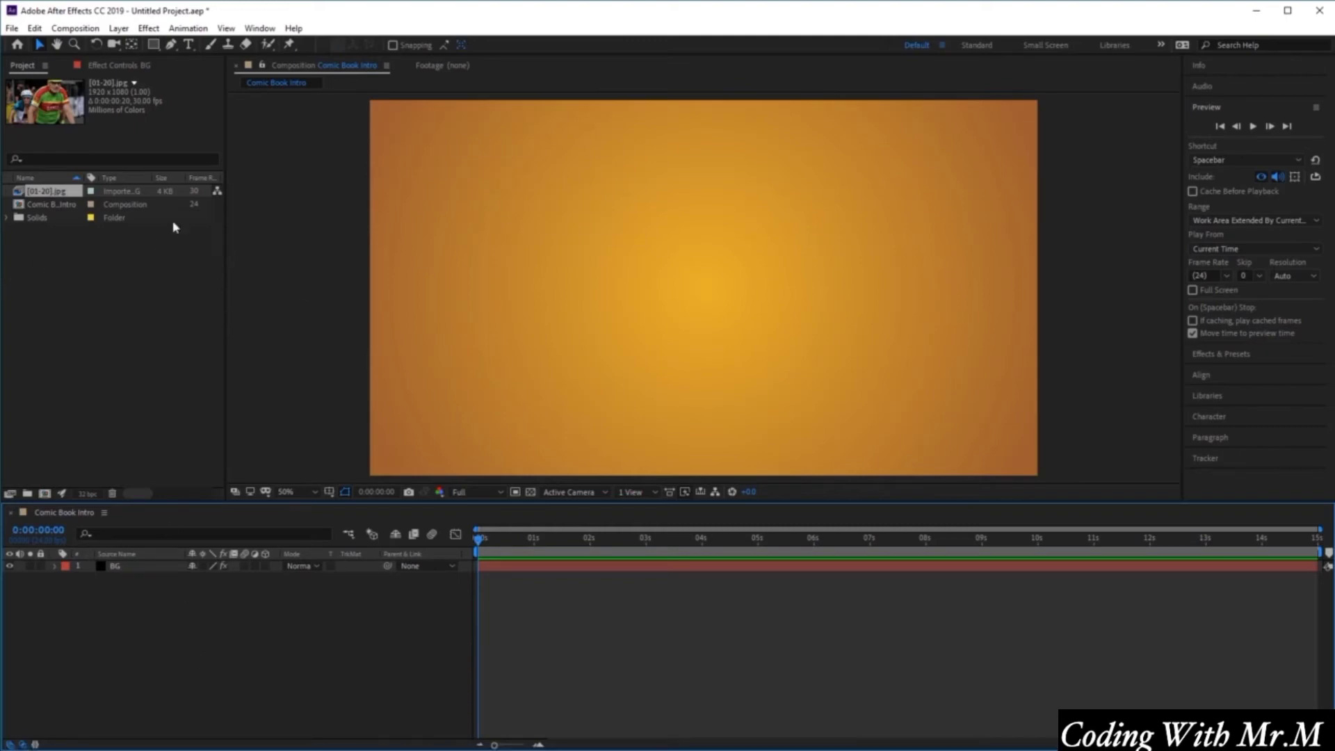
Interpret the 01-20 footage at 10 frames per second and set it to loop 10 times.
right_click(49, 194)
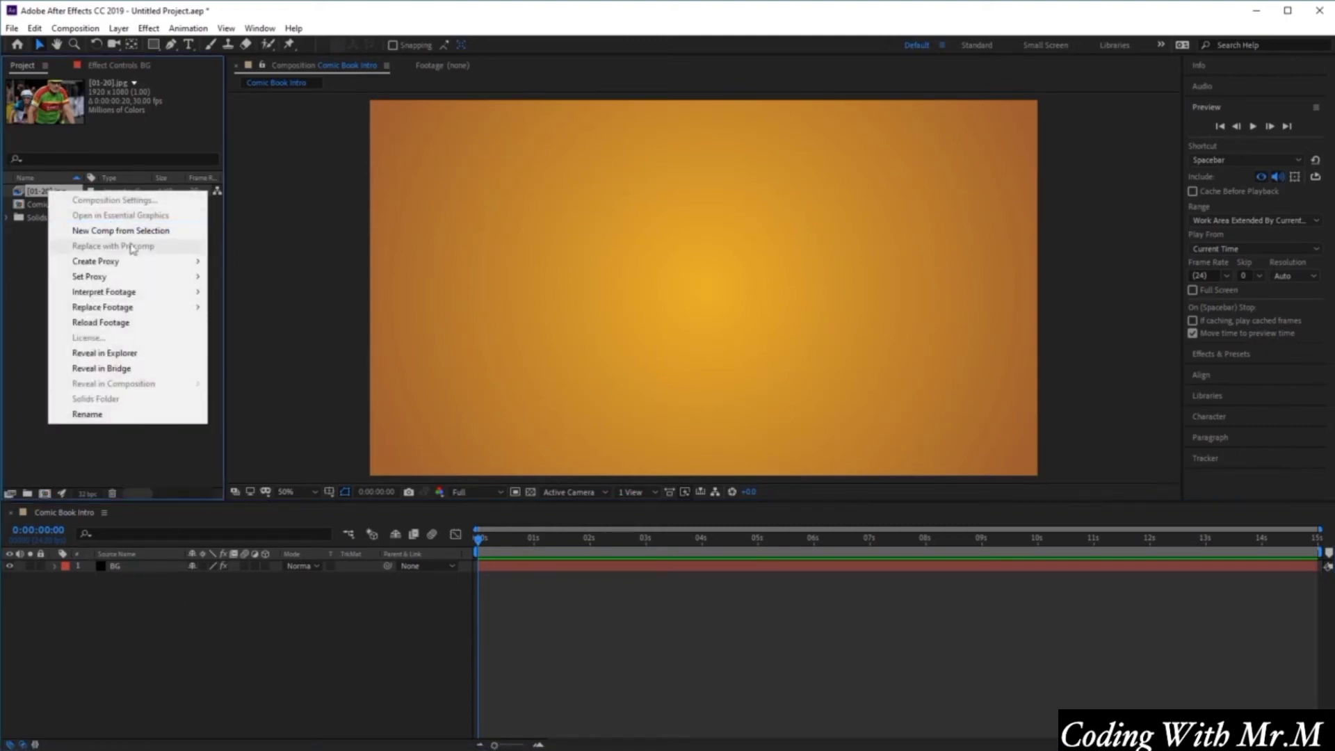
mouse_move(140, 292)
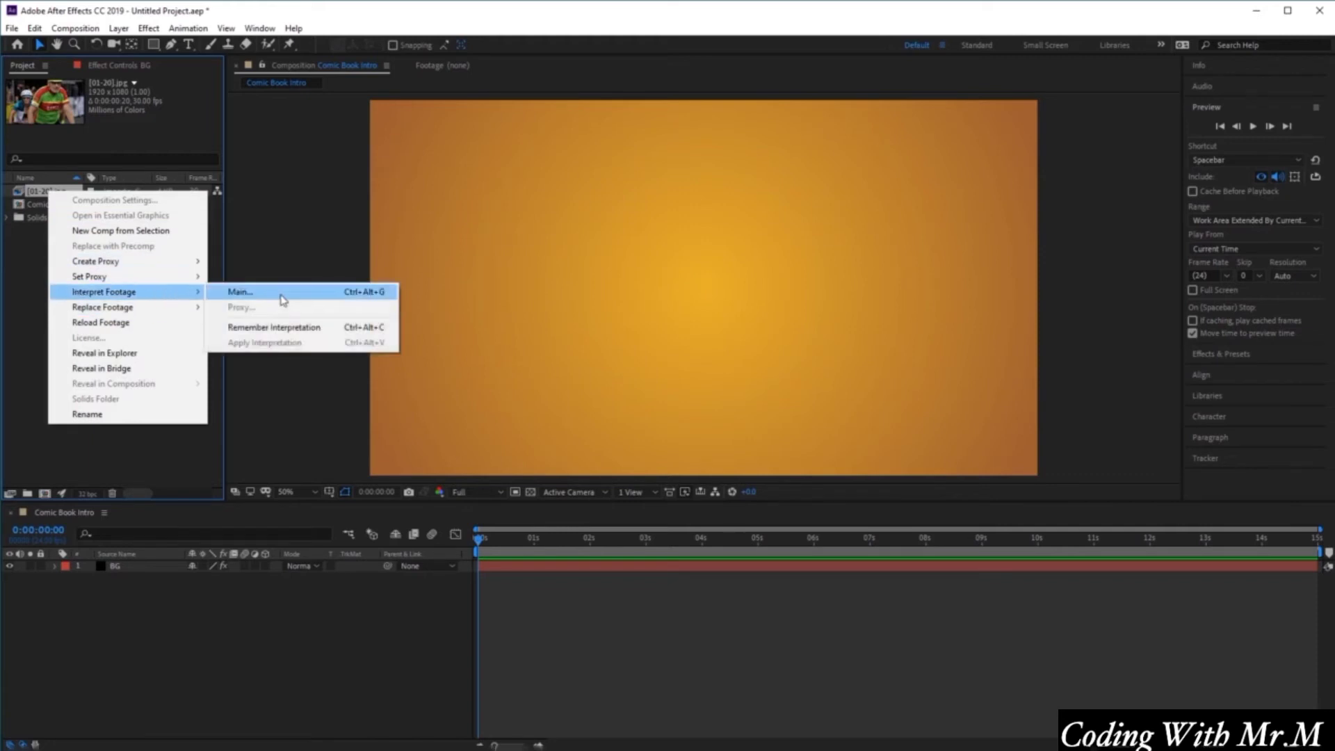
click(283, 299)
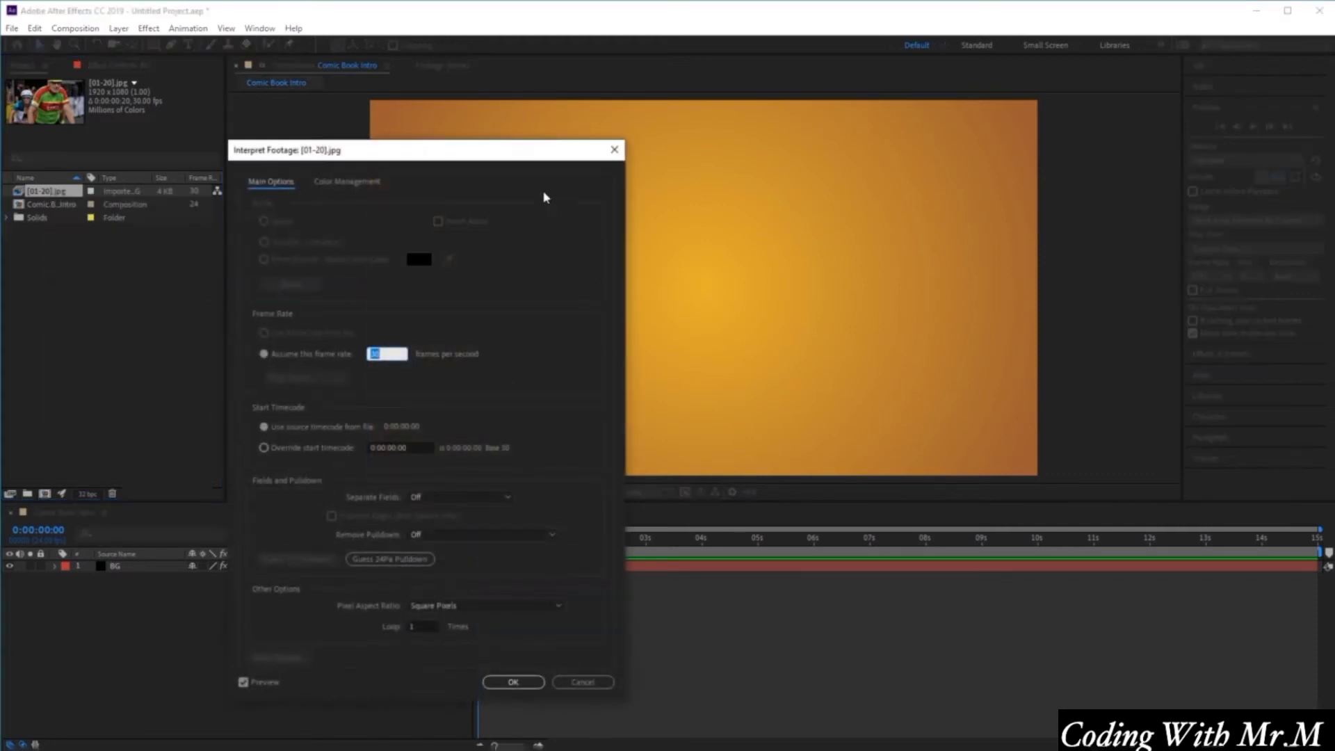
drag(531, 154, 872, 105)
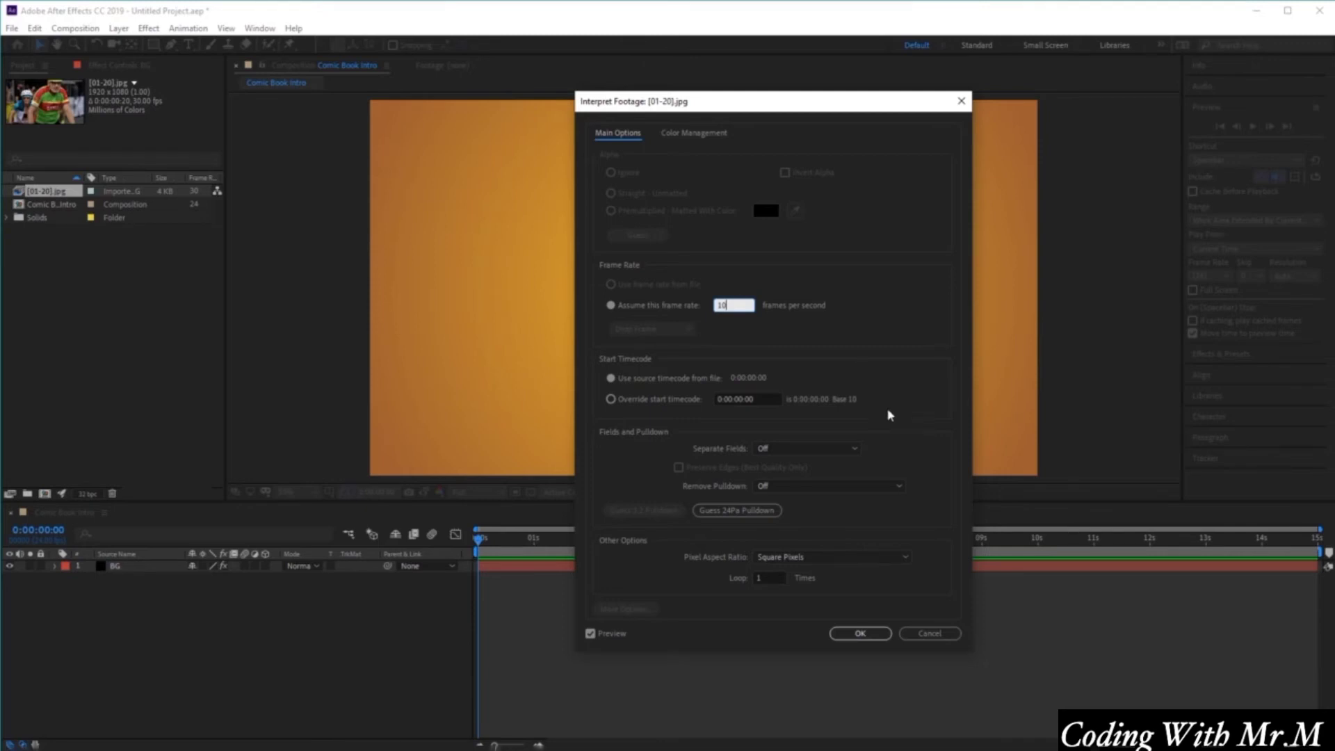
click(783, 578)
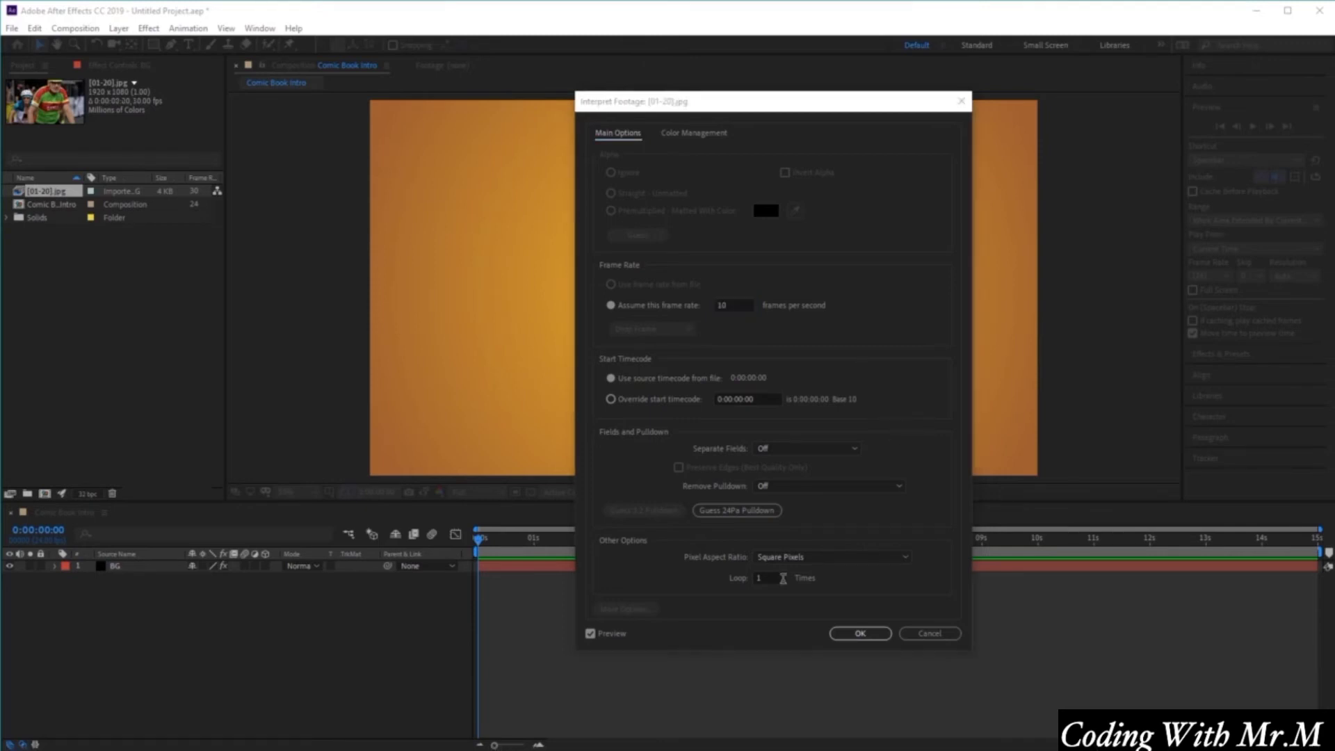
click(783, 578)
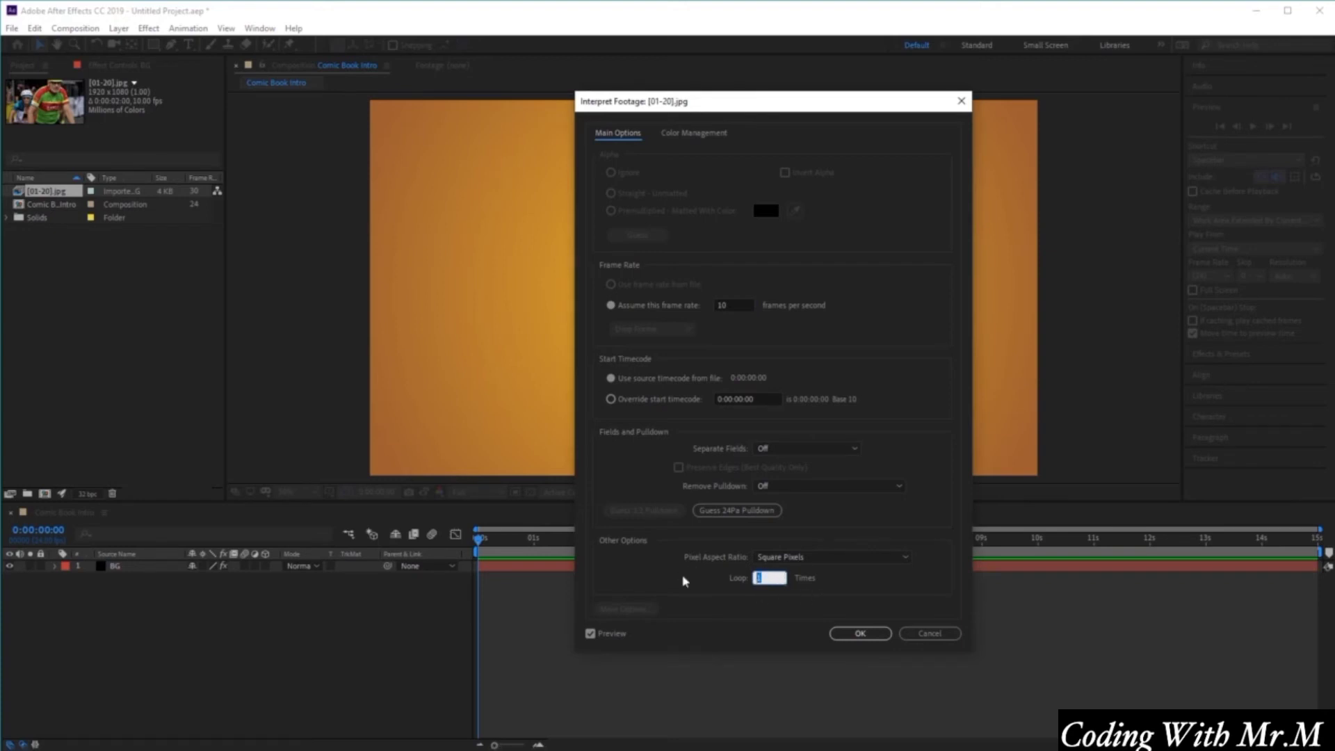
click(893, 602)
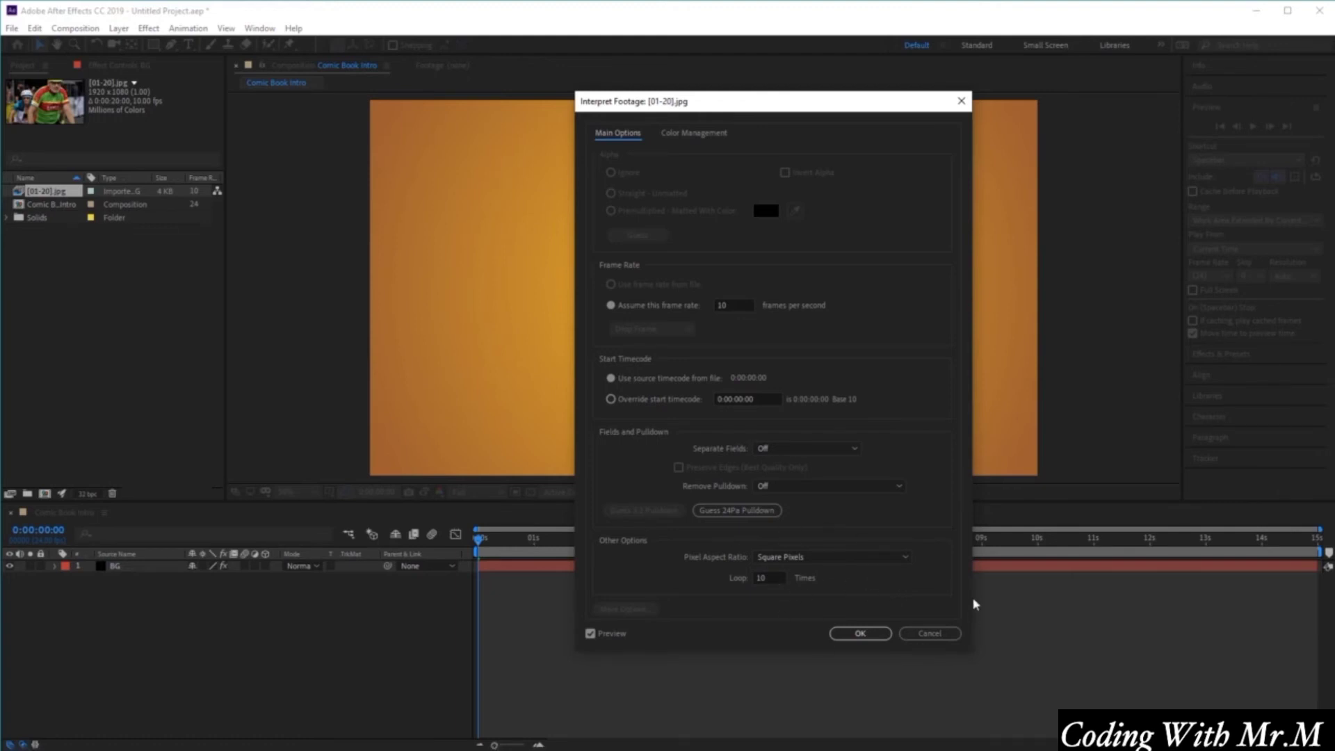
click(858, 633)
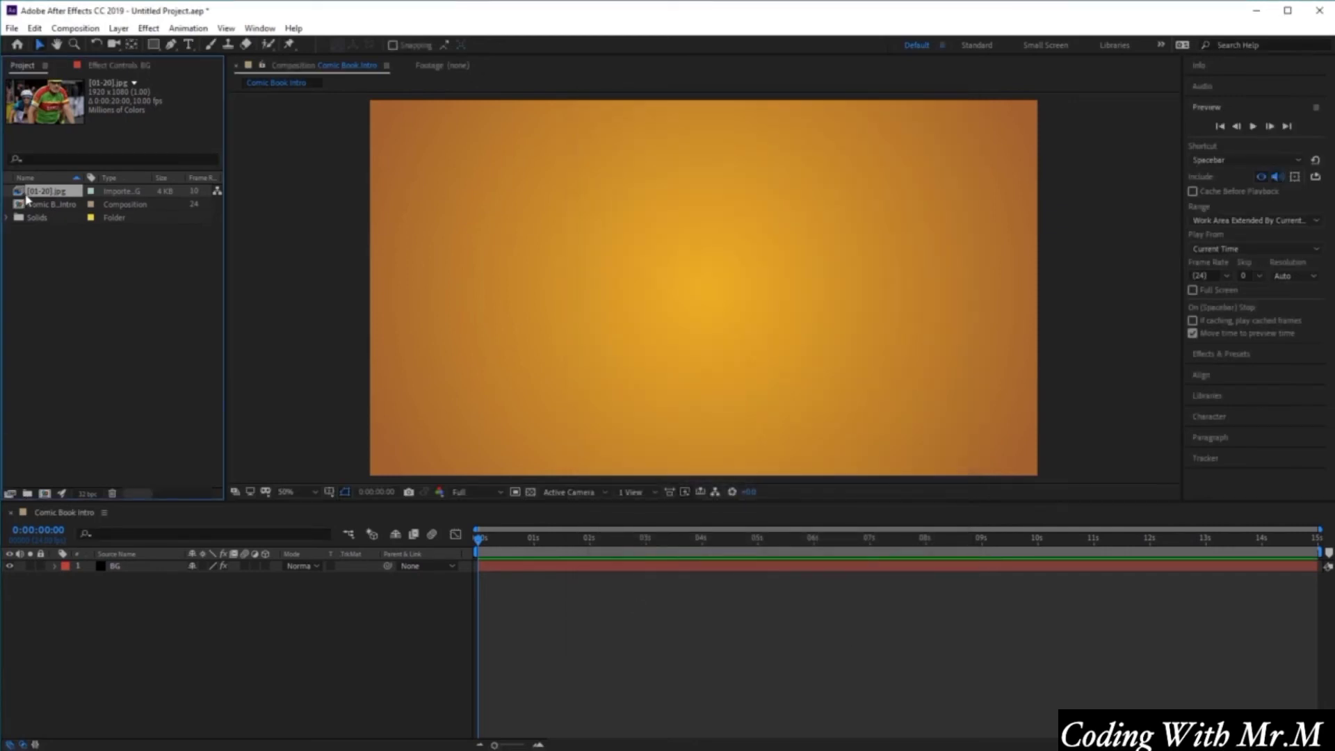
Add the reinterpreted image sequence to the composition above BG and preview it from the start.
drag(36, 196, 161, 567)
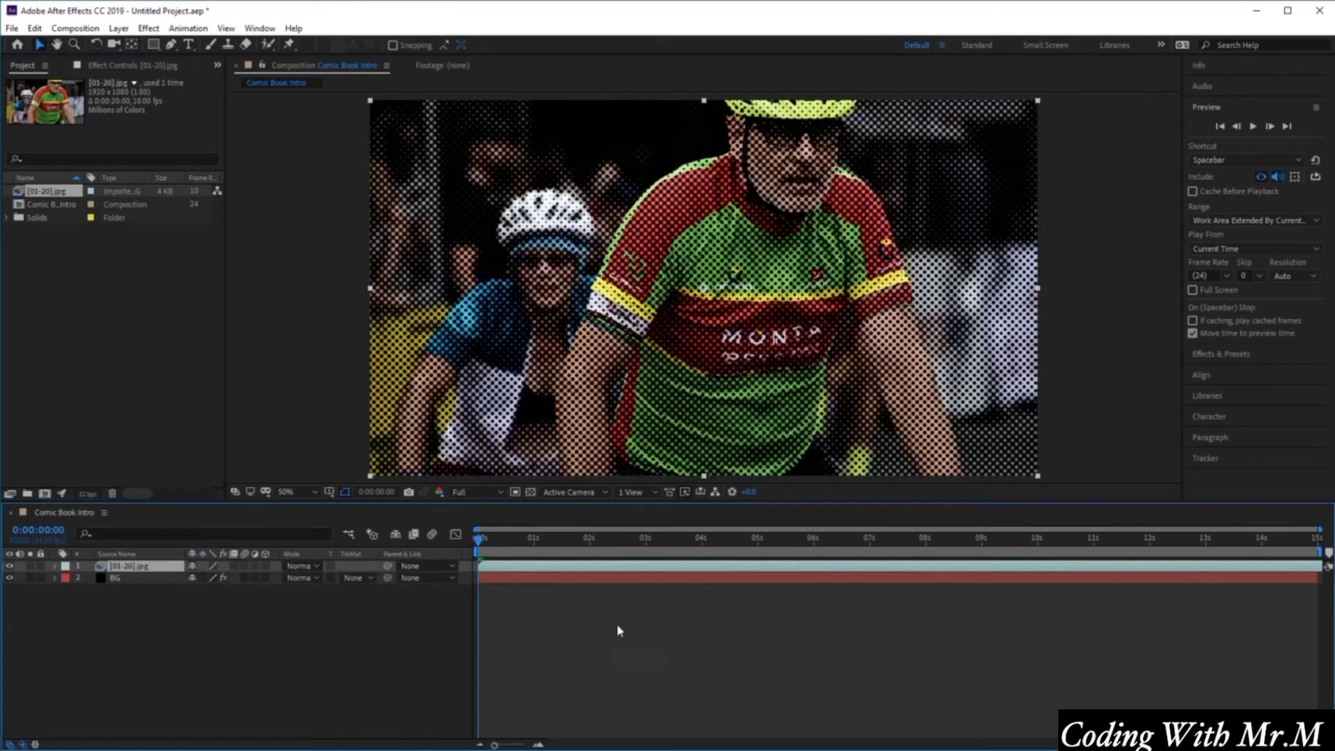
drag(477, 542, 390, 547)
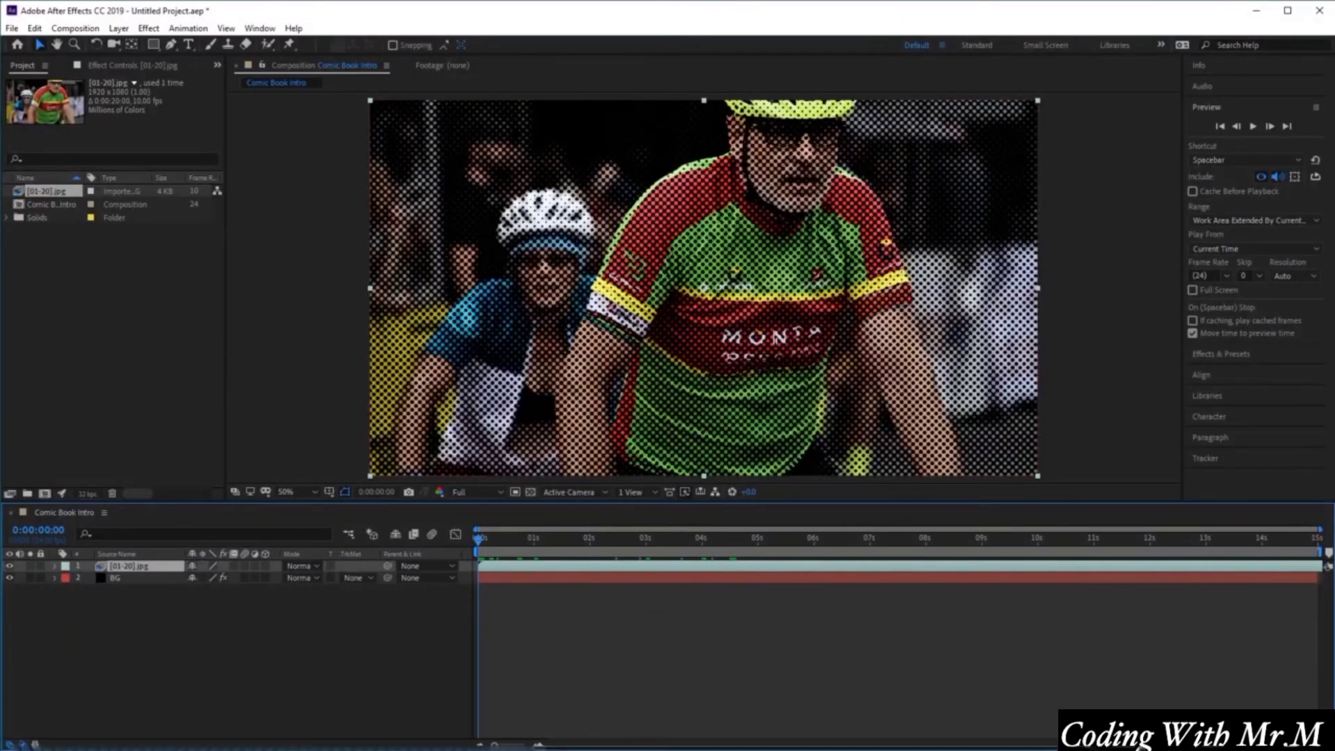
click(1252, 127)
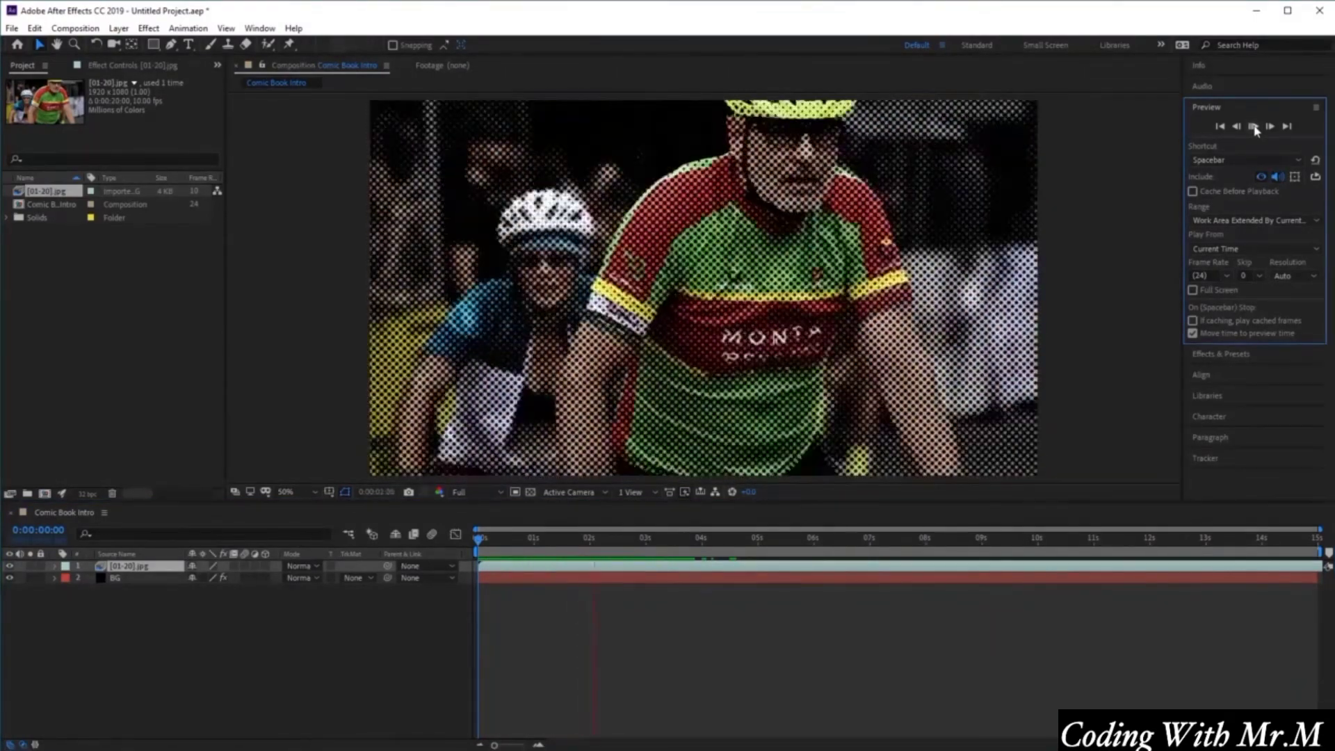
click(1254, 127)
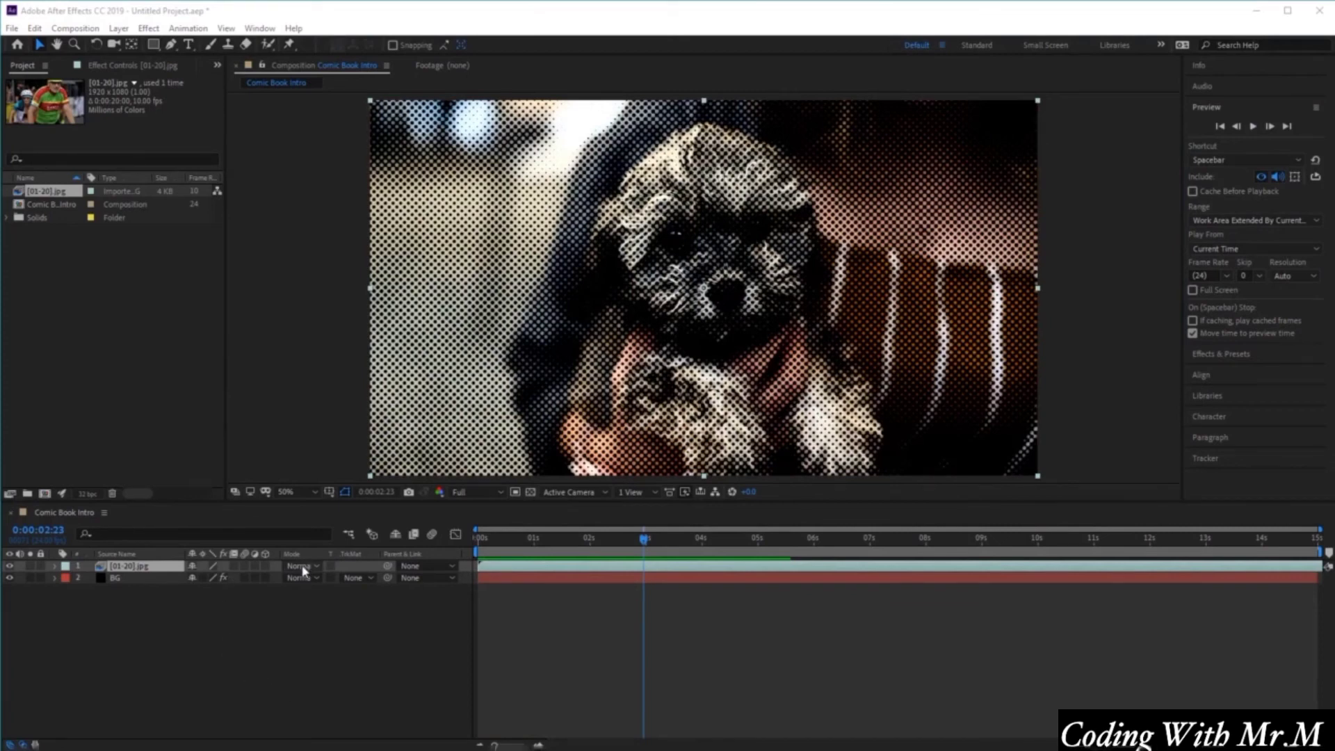
click(23, 746)
click(24, 747)
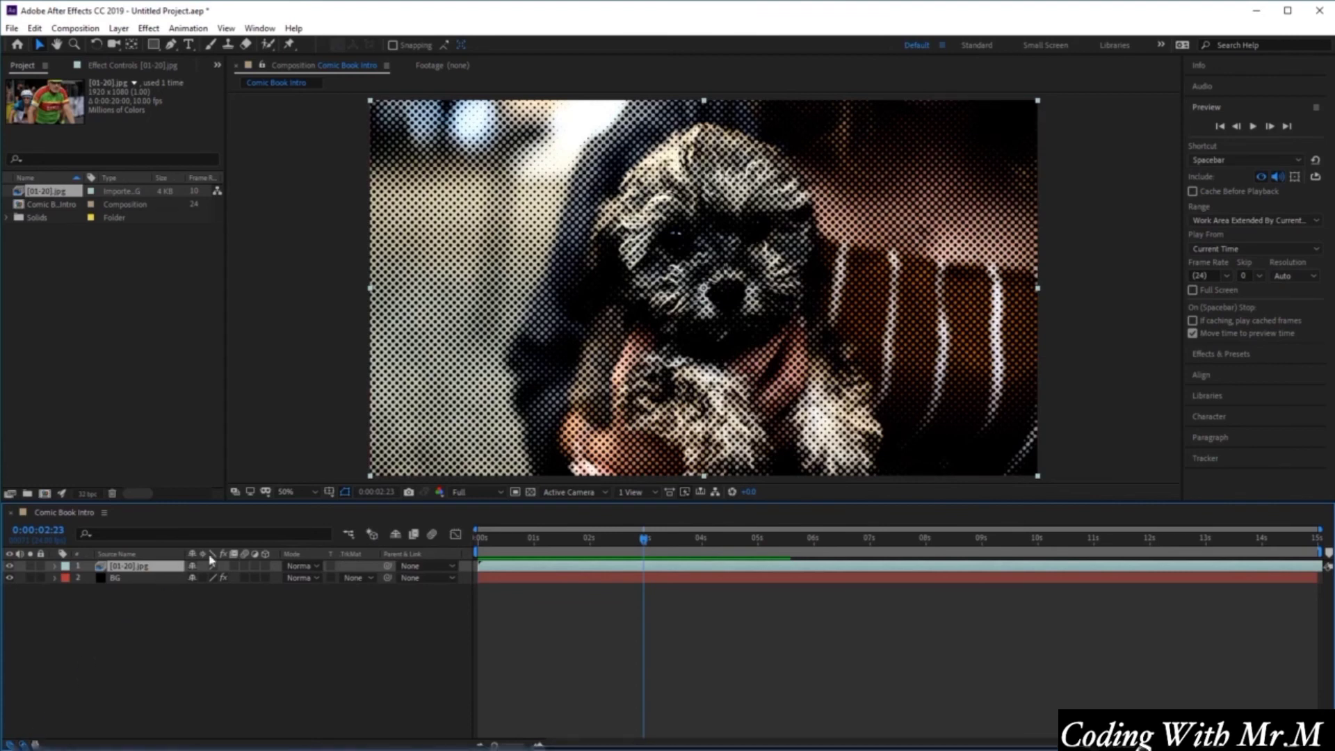
right_click(316, 558)
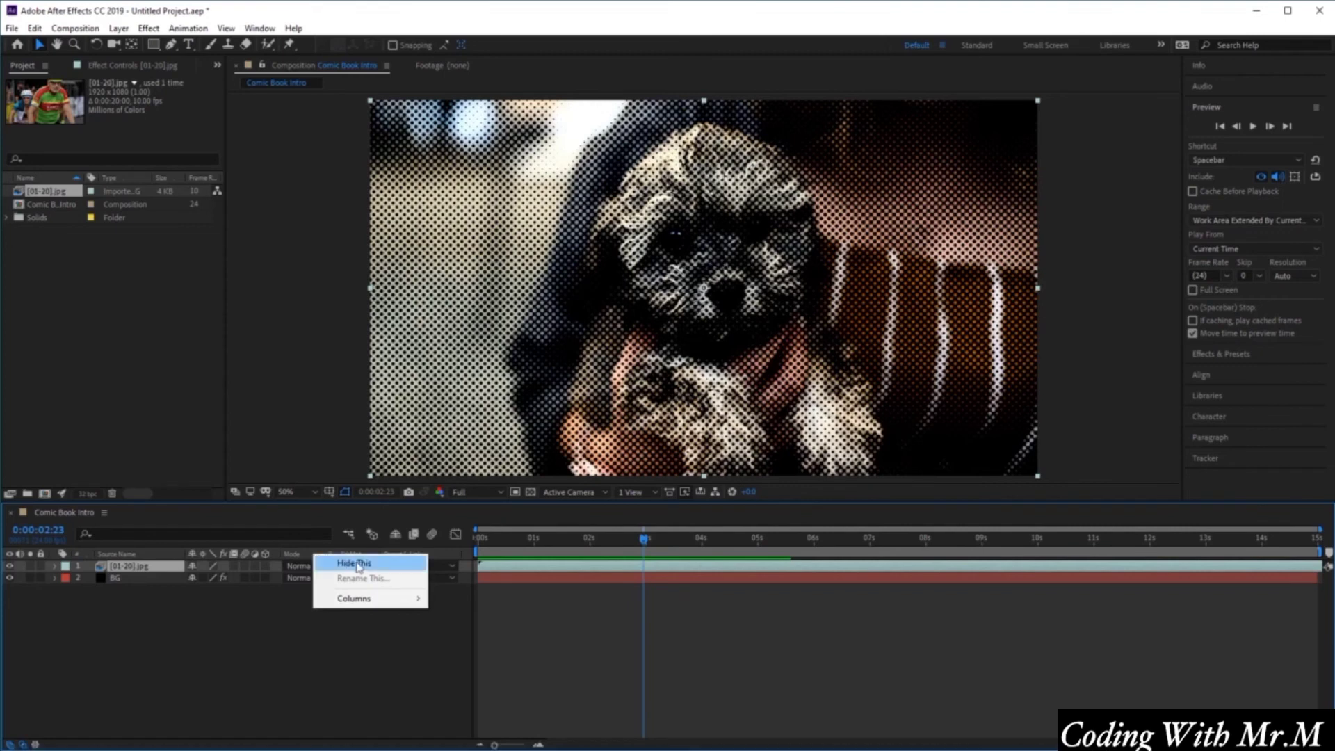
mouse_move(394, 597)
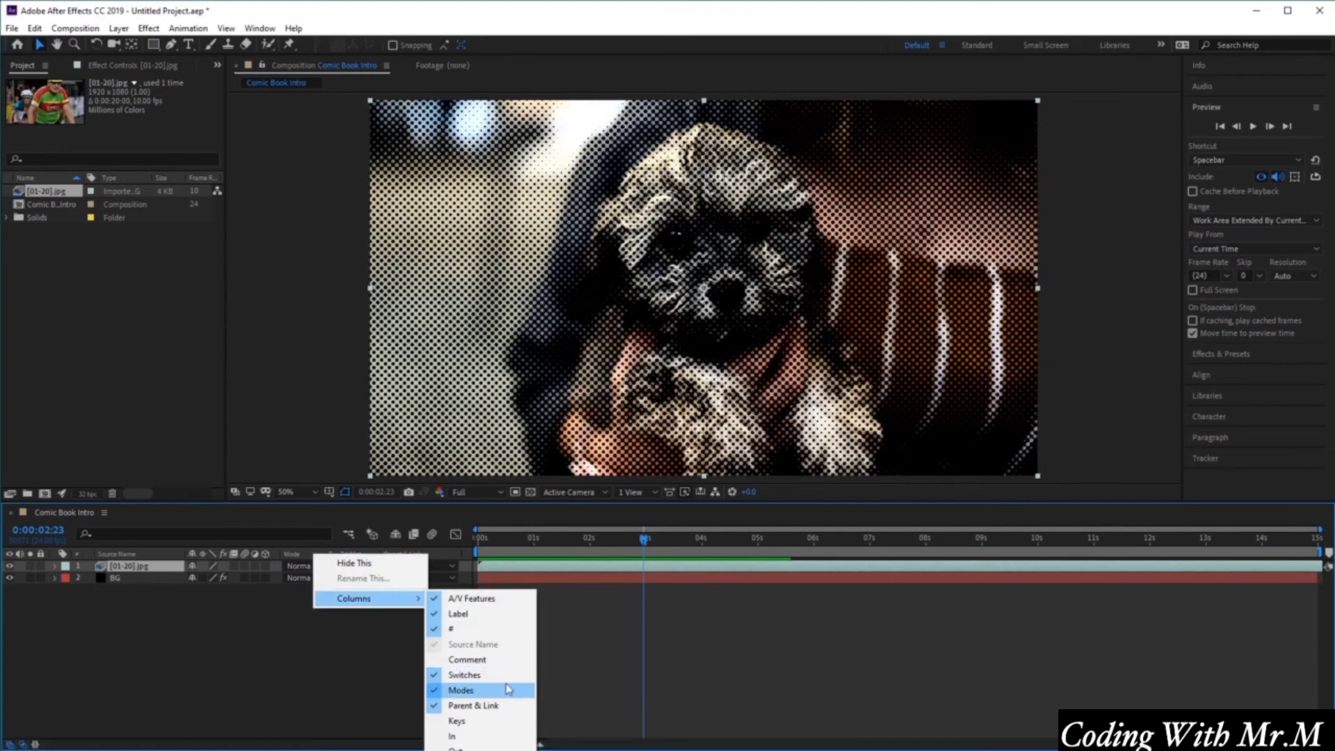
click(142, 696)
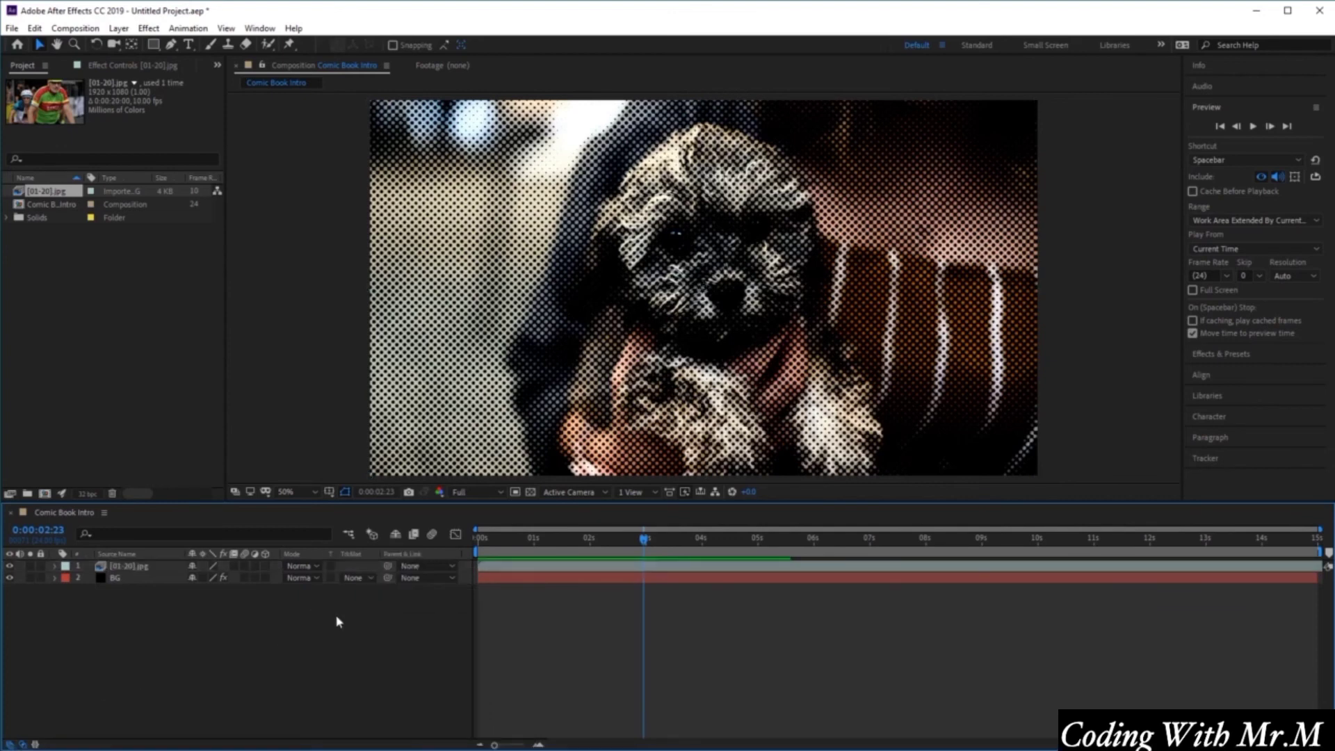
Set the image sequence layer's blending mode to Multiply and preview the result.
click(161, 569)
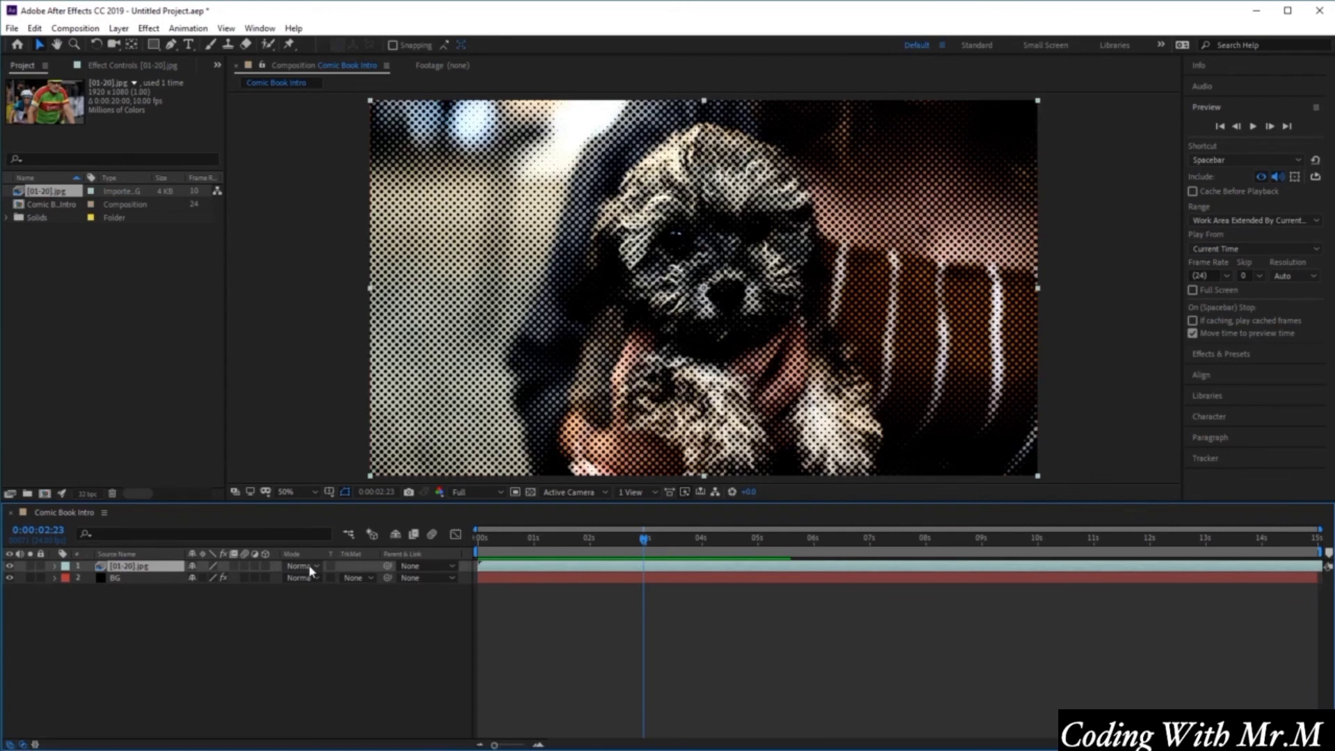
click(310, 570)
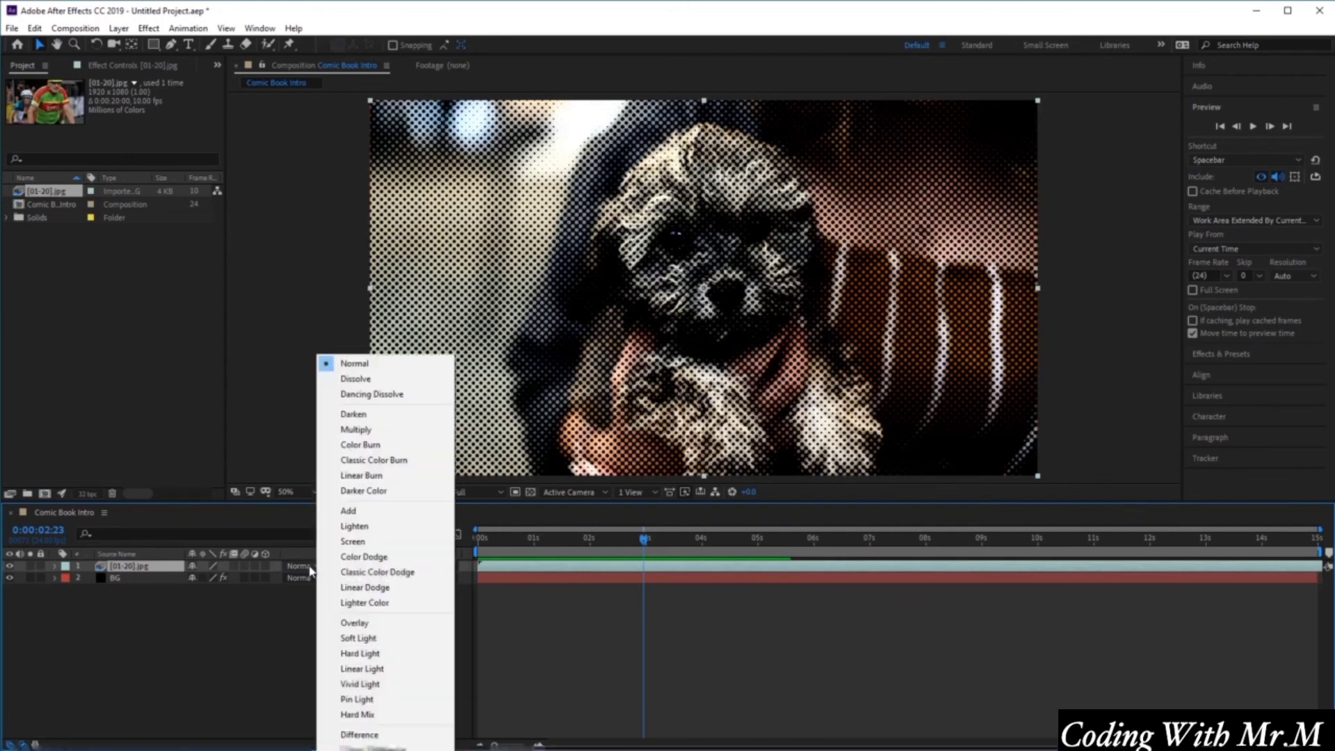
click(375, 431)
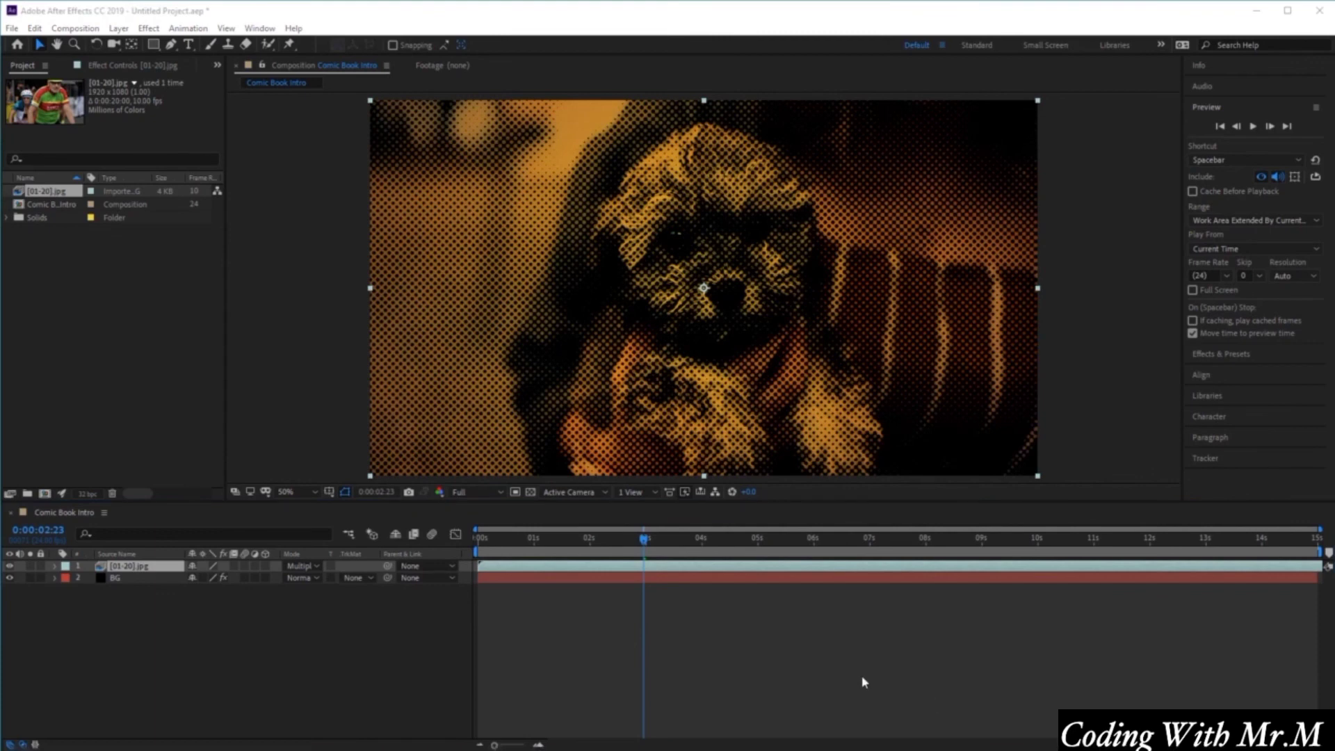
click(1253, 127)
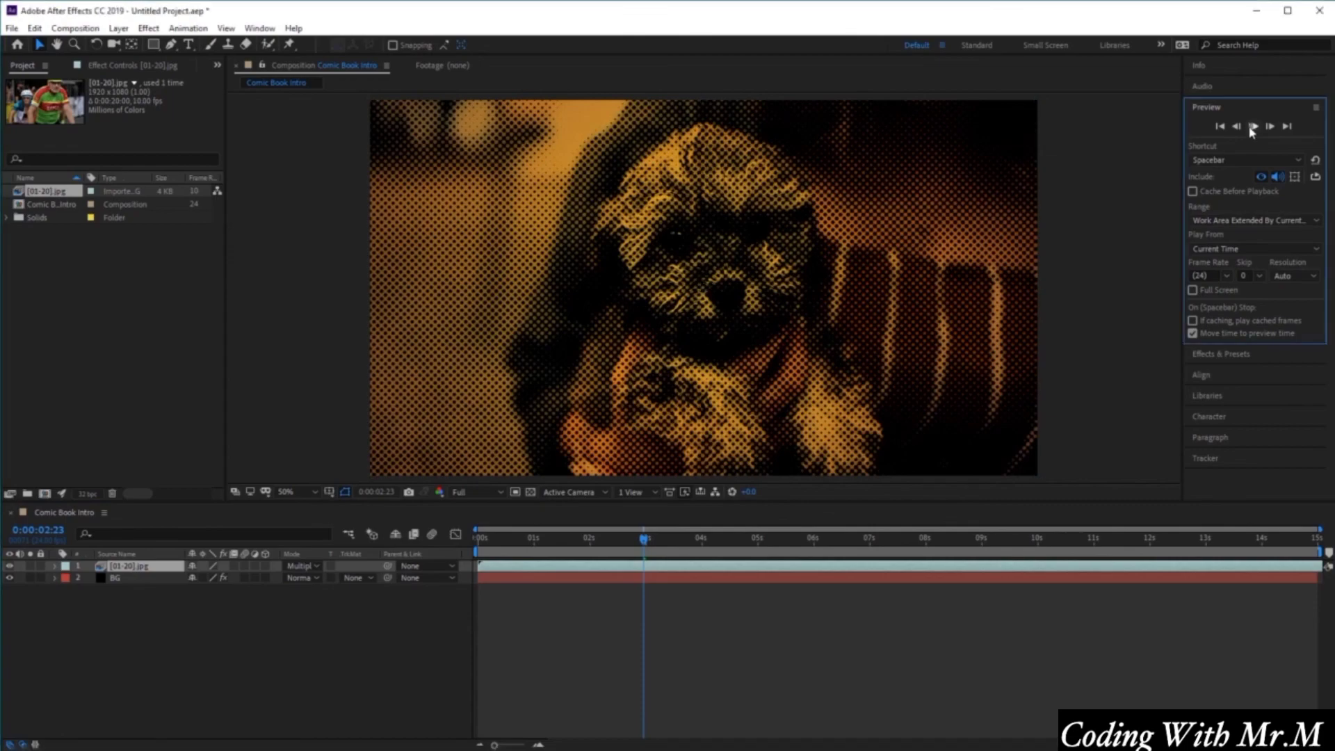